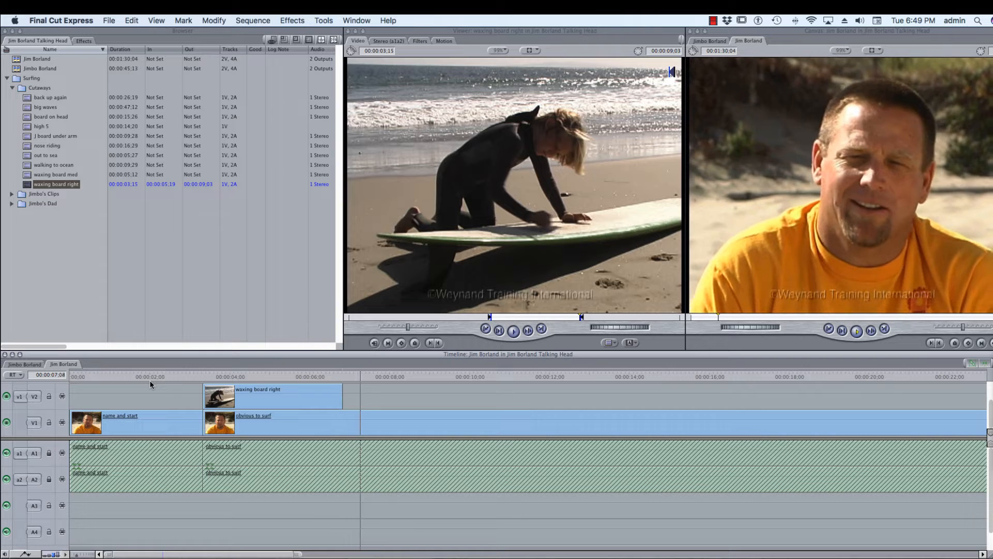
Try the waxing board right cutaway slightly later on V2, play the edit, and return it to the obvious to surf cut.
key(space)
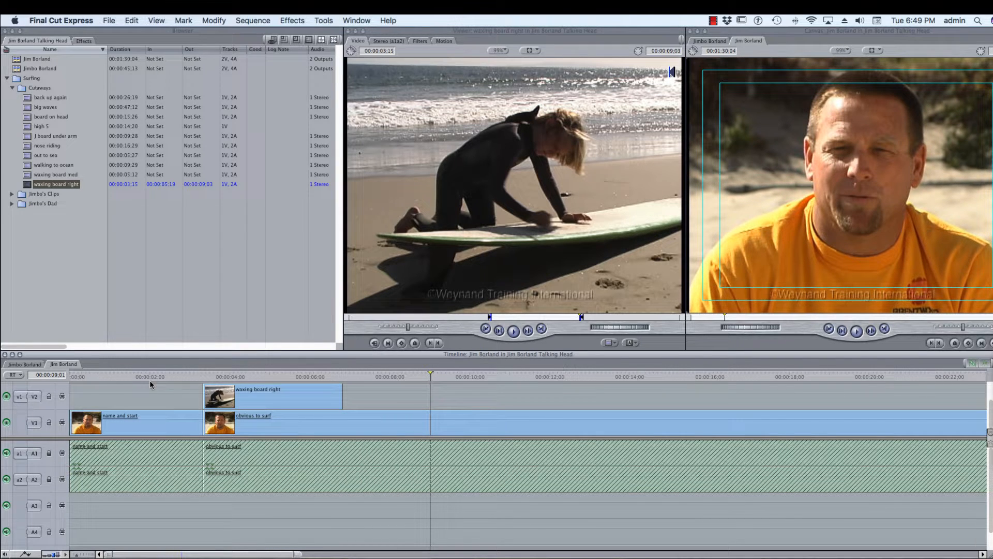
click(293, 403)
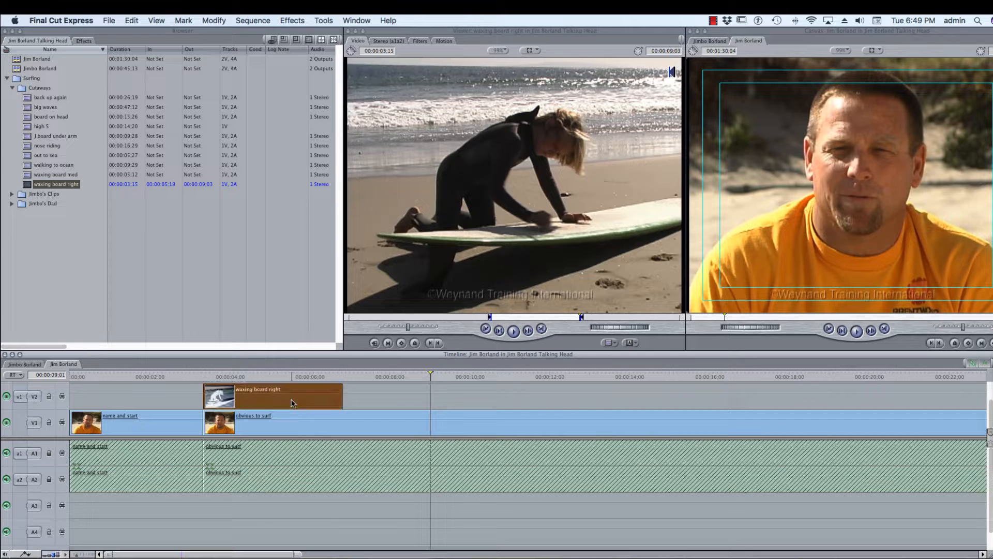
mouse_move(291, 402)
mouse_down()
mouse_move(273, 400)
mouse_move(290, 401)
mouse_up()
click(184, 376)
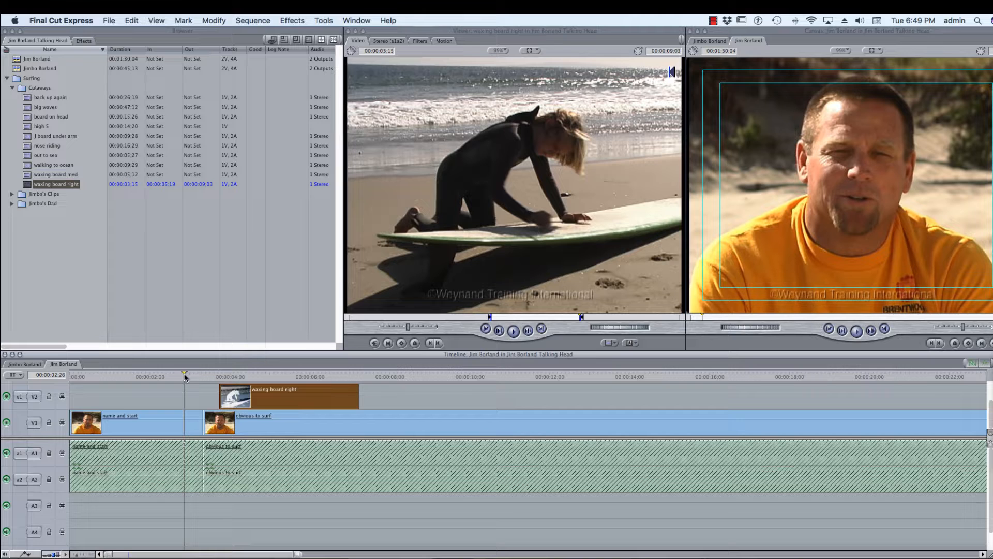
key(space)
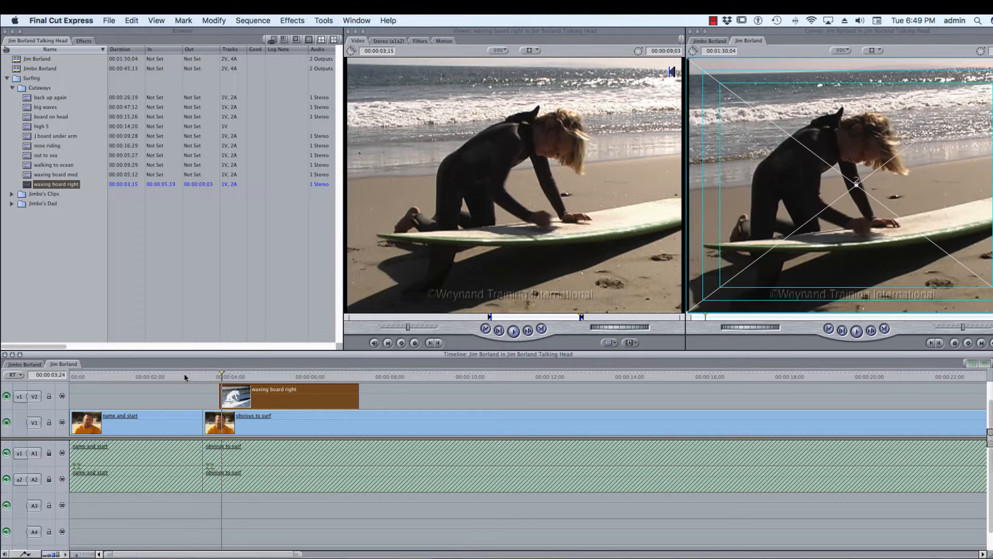
drag(284, 400, 229, 390)
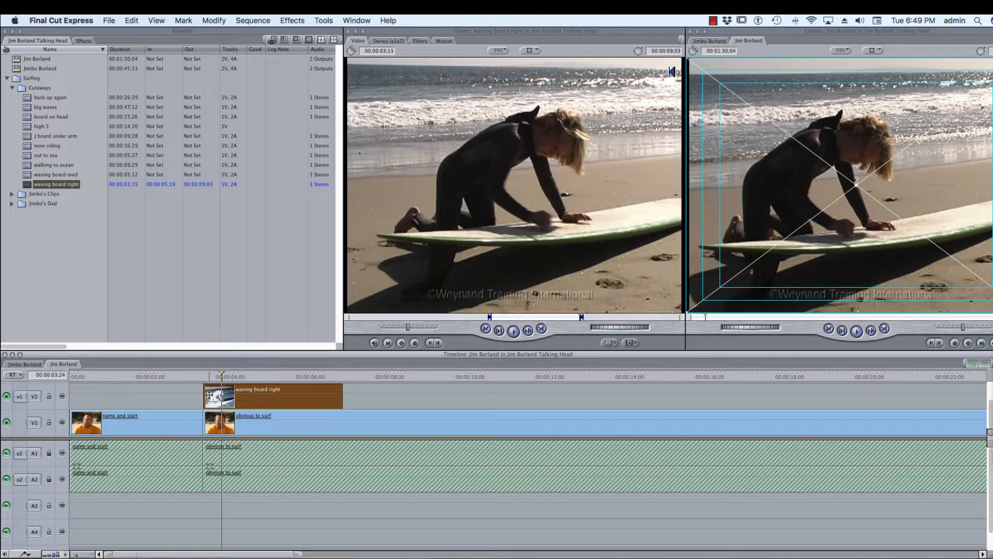
Fit the whole sequence in the timeline and play from the cut at the end of the pick up from school clip.
drag(194, 375, 313, 373)
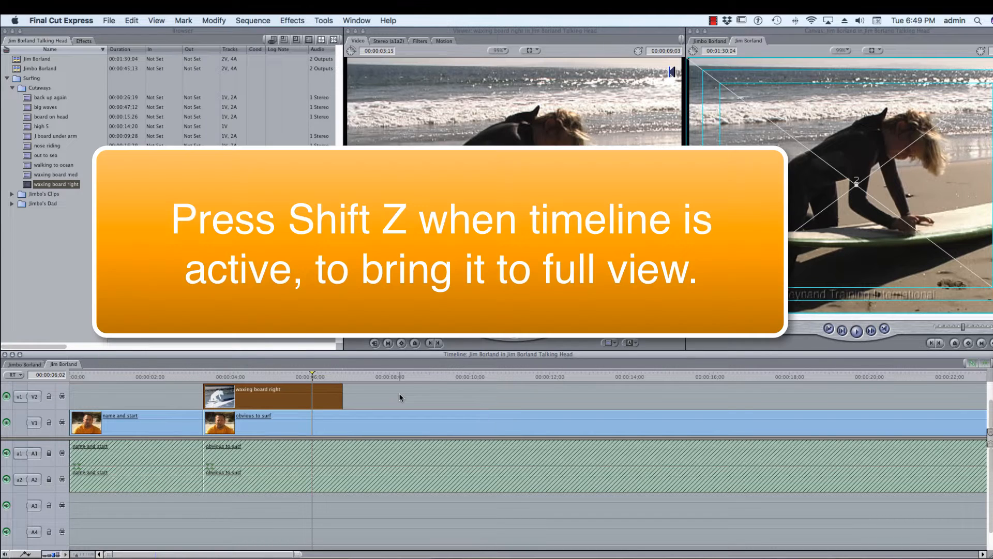
key(shift+z)
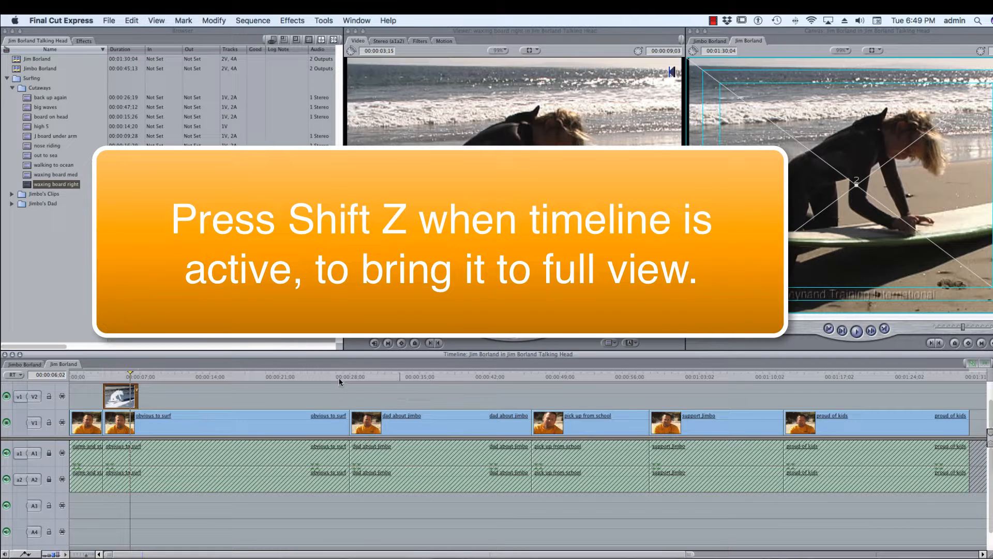
drag(329, 376, 652, 377)
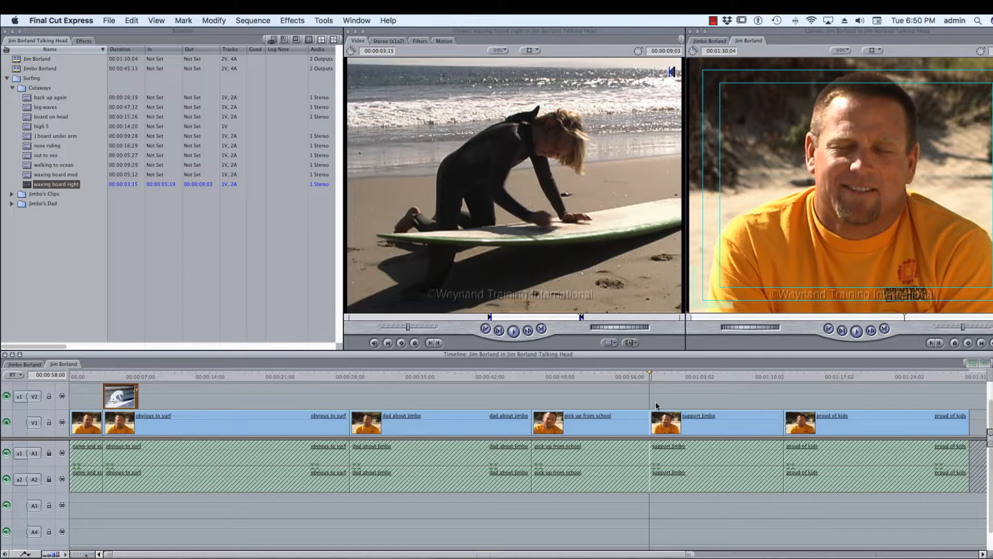
drag(650, 379, 662, 379)
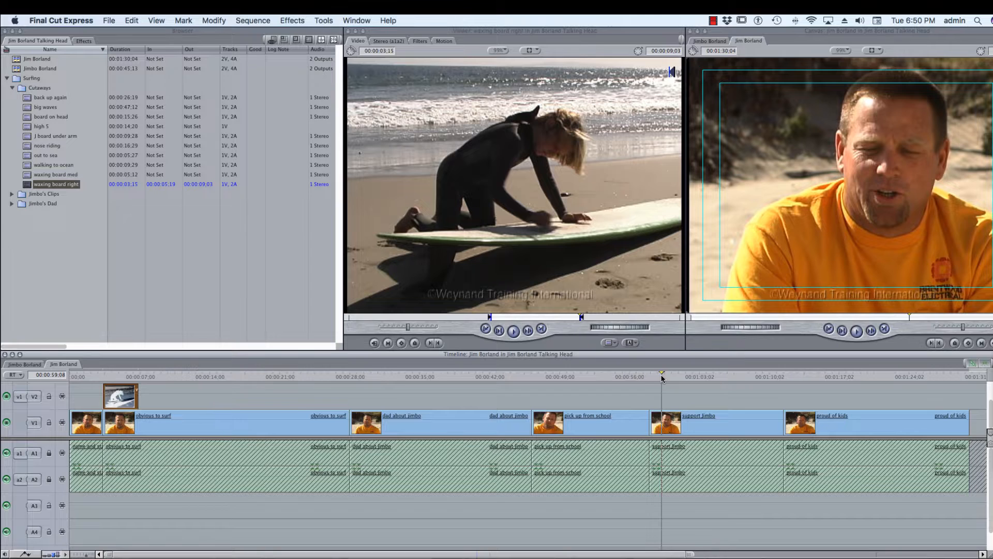
key(Up)
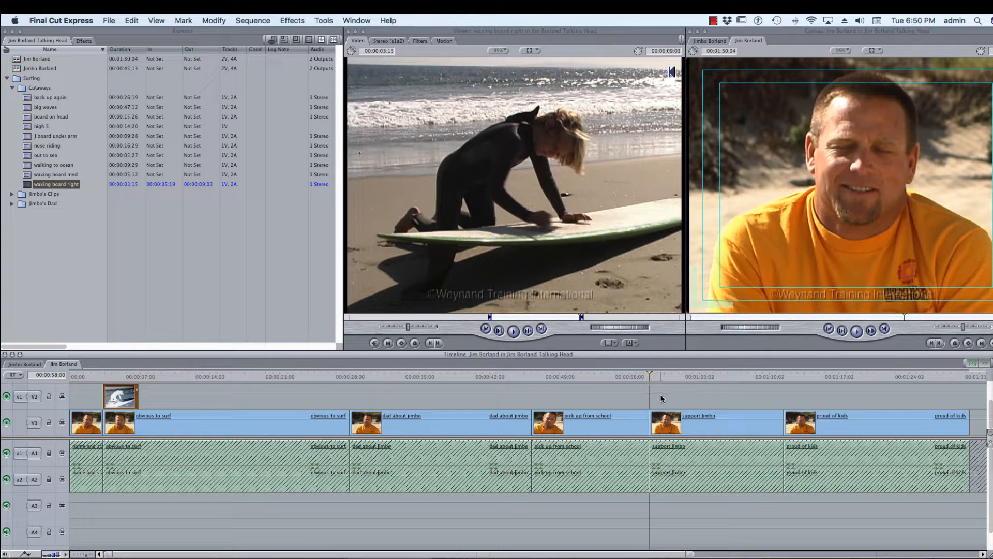
key(space)
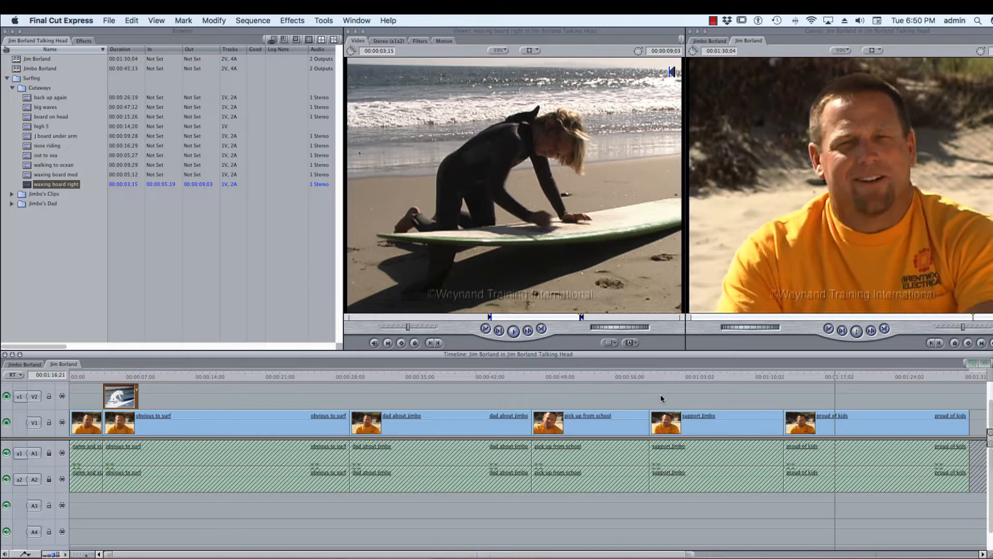
key(space)
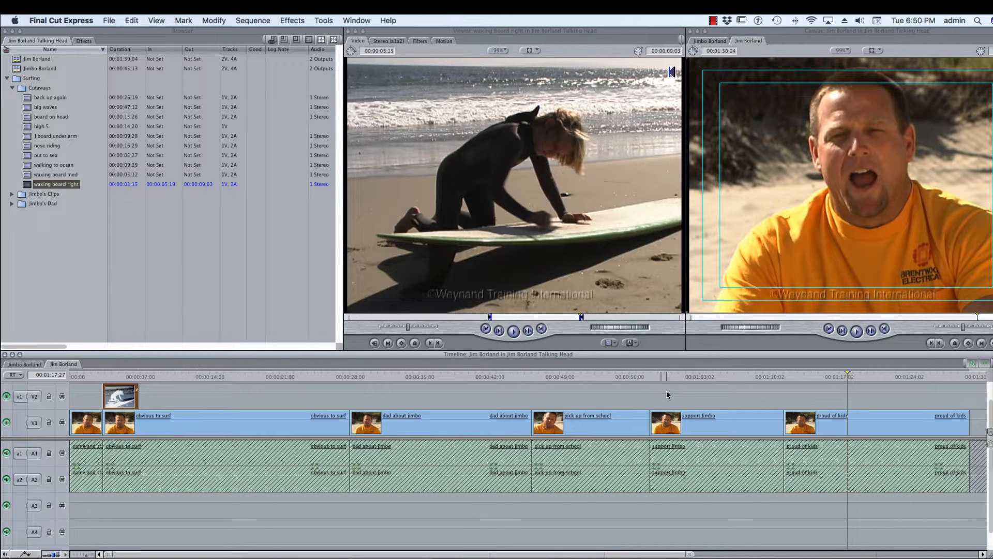
Replay the section following pick up from school and park the playhead at the start of the proud of kids clip.
click(650, 377)
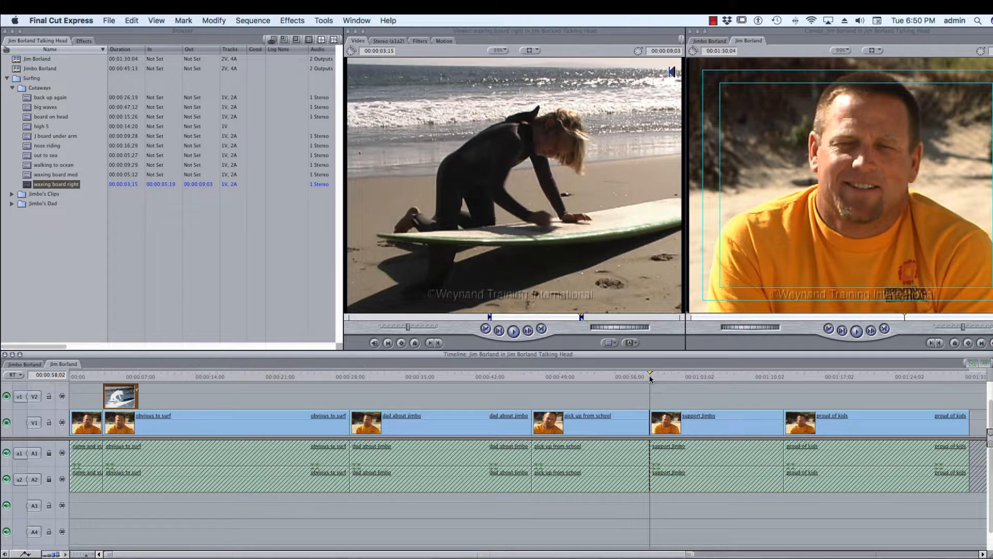
key(space)
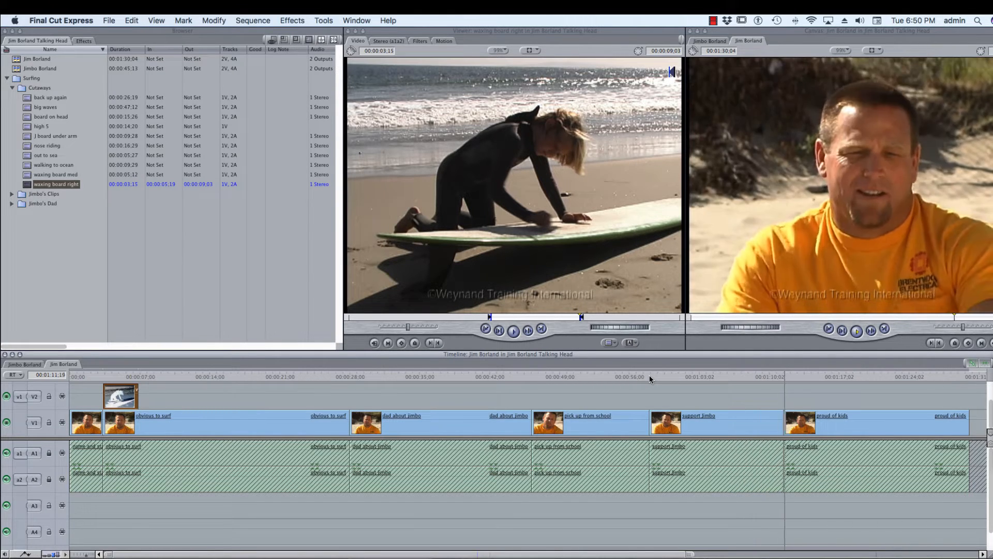
key(space)
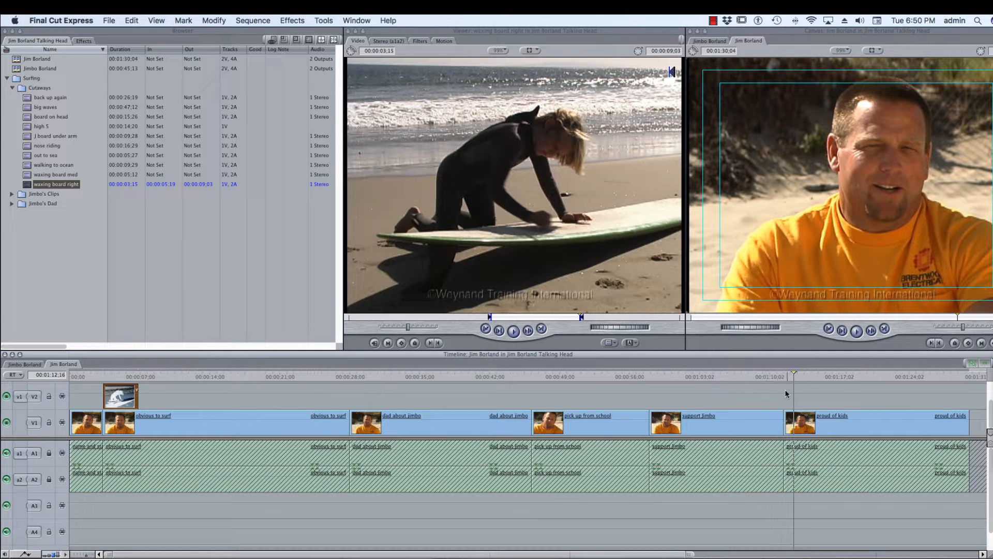
drag(795, 373, 780, 376)
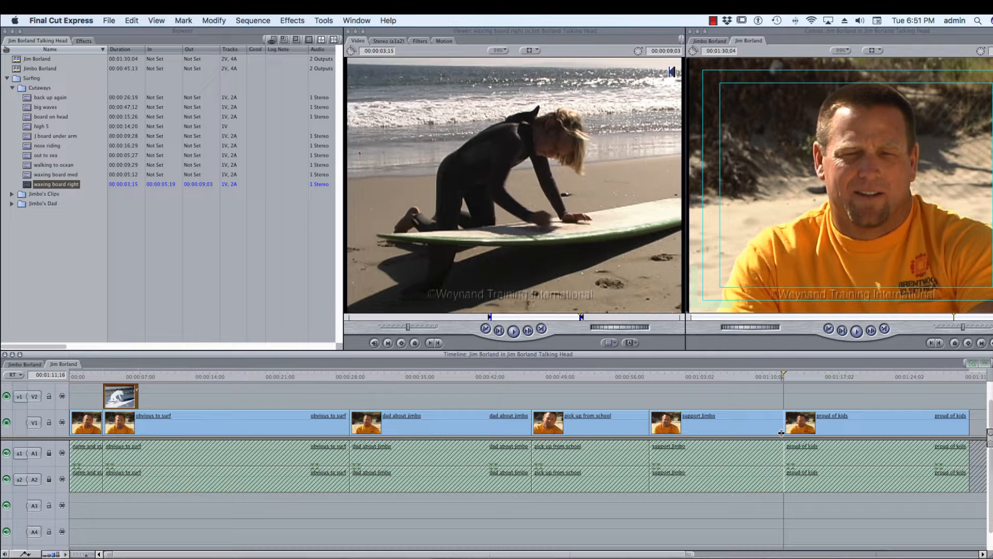
Compare the footage before and after the proud of kids cut by moving the playhead back and forth across it.
click(761, 378)
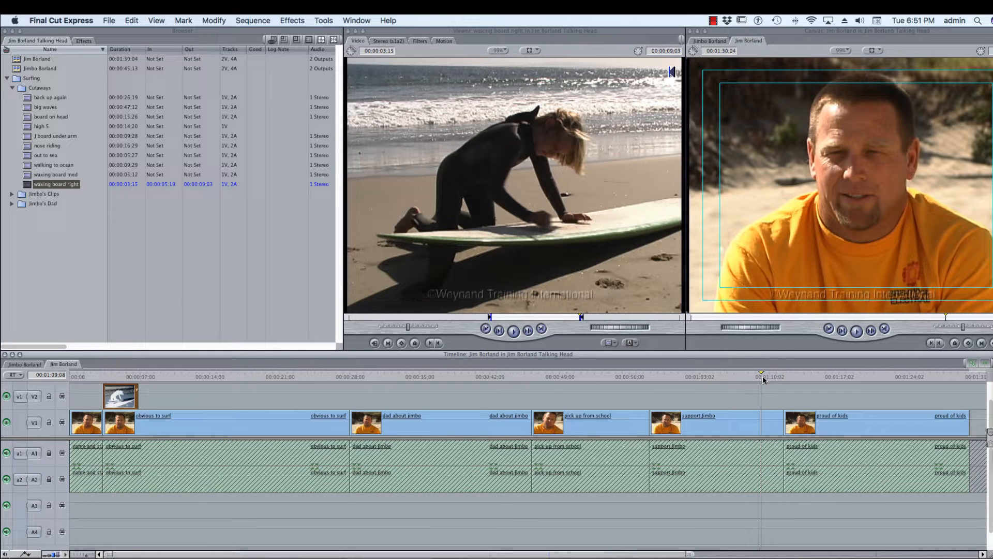
click(840, 377)
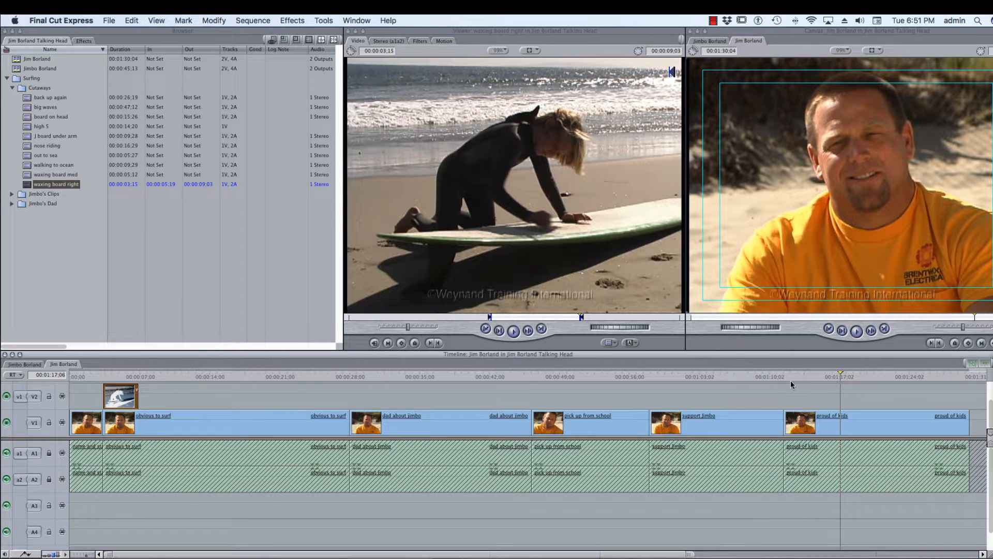
click(757, 378)
click(824, 376)
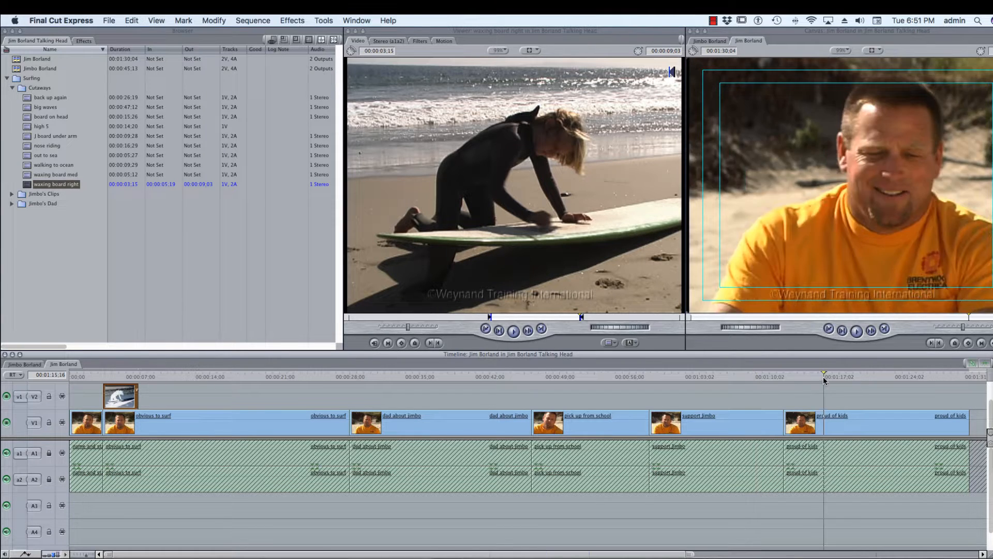
click(759, 377)
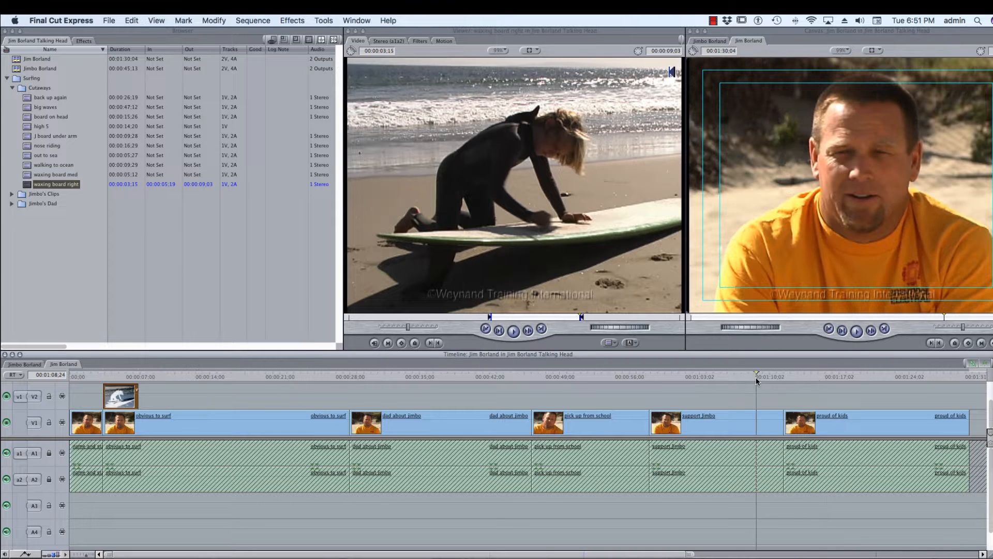
click(833, 377)
click(759, 376)
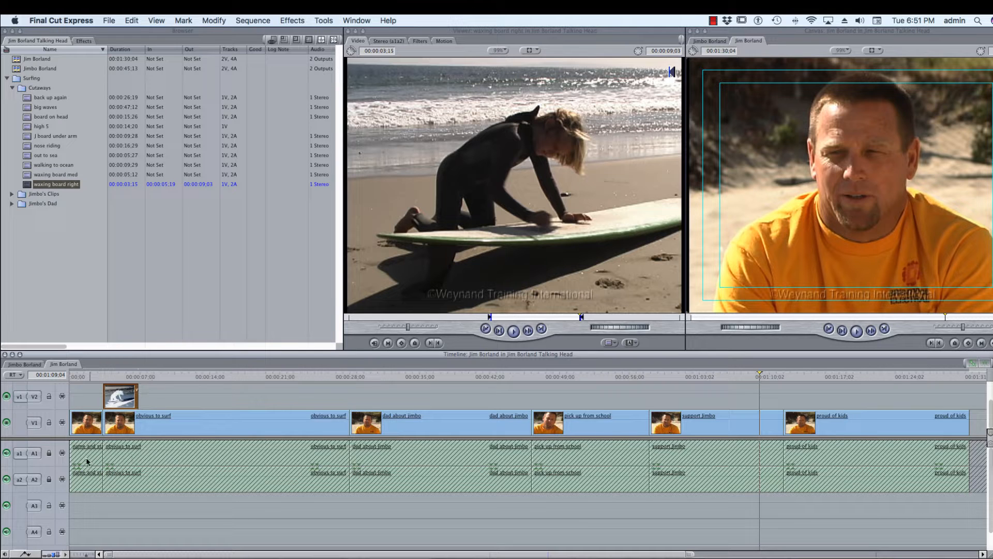
Unlock audio tracks A1 and A2 in the sequence.
click(49, 453)
click(49, 480)
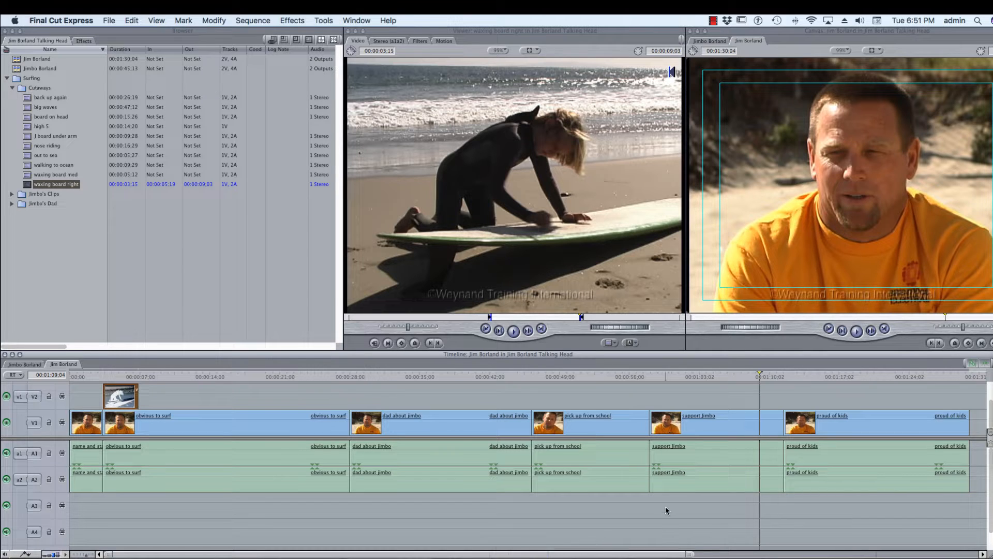
Play the end of the clip preceding proud of kids and mark a sequence In point at 00:01:09:08.
mouse_move(759, 374)
mouse_down()
mouse_move(731, 371)
mouse_move(836, 379)
mouse_move(743, 374)
mouse_up()
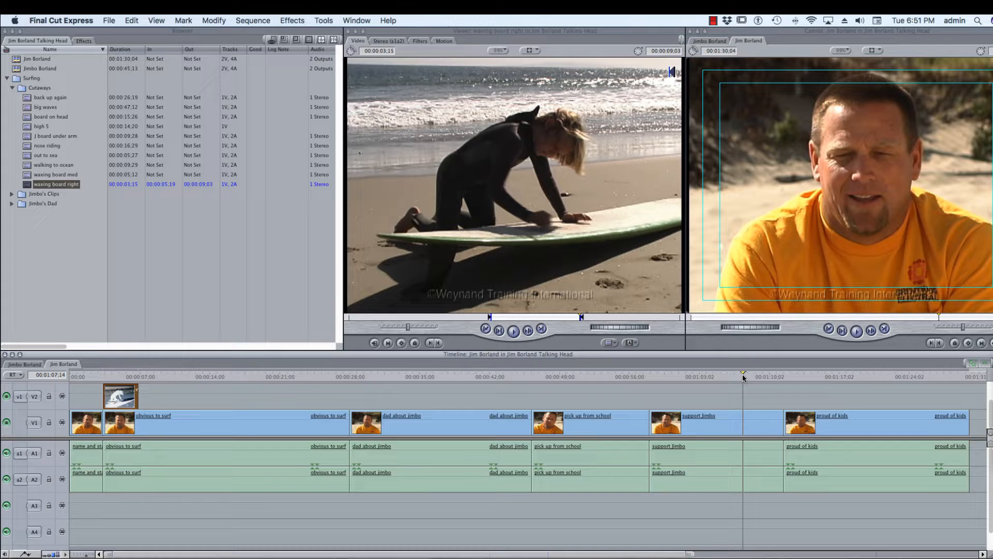
mouse_move(743, 375)
mouse_down()
mouse_move(767, 374)
mouse_move(730, 375)
mouse_up()
key(space)
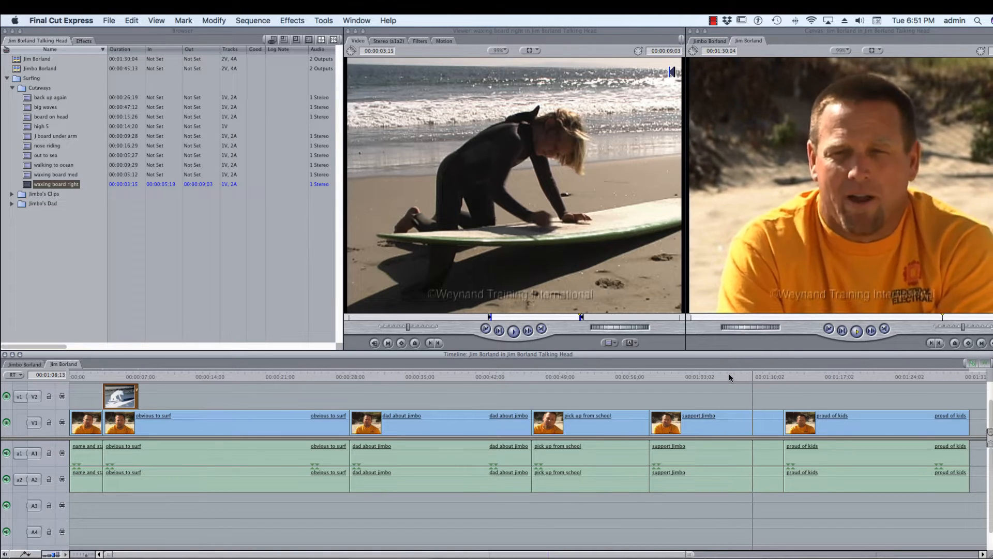
key(space)
key(space)
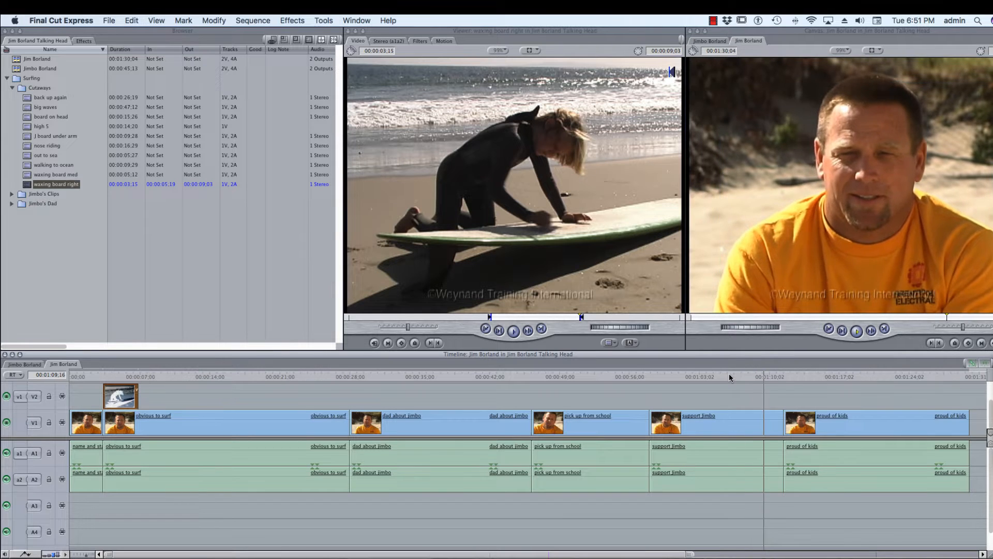
key(space)
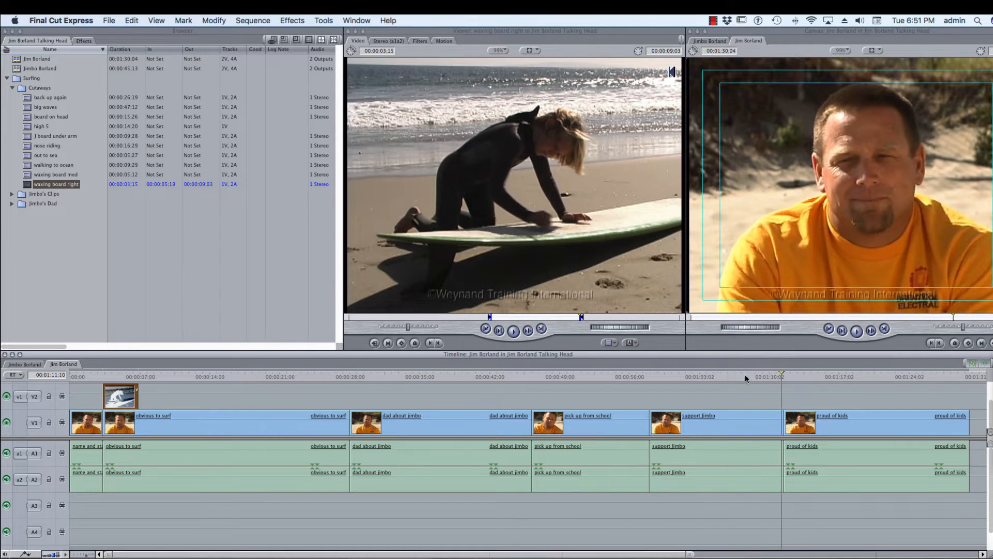
click(736, 375)
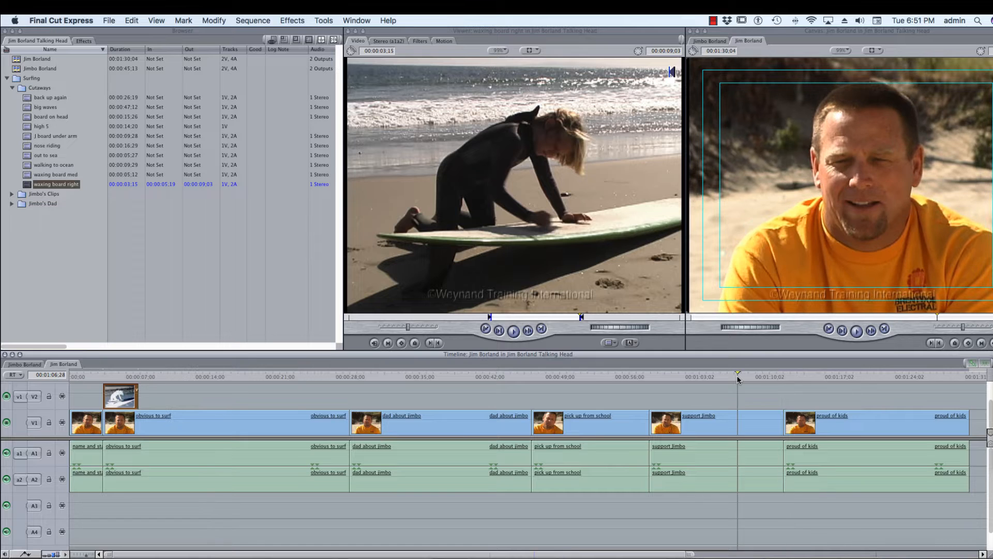
key(space)
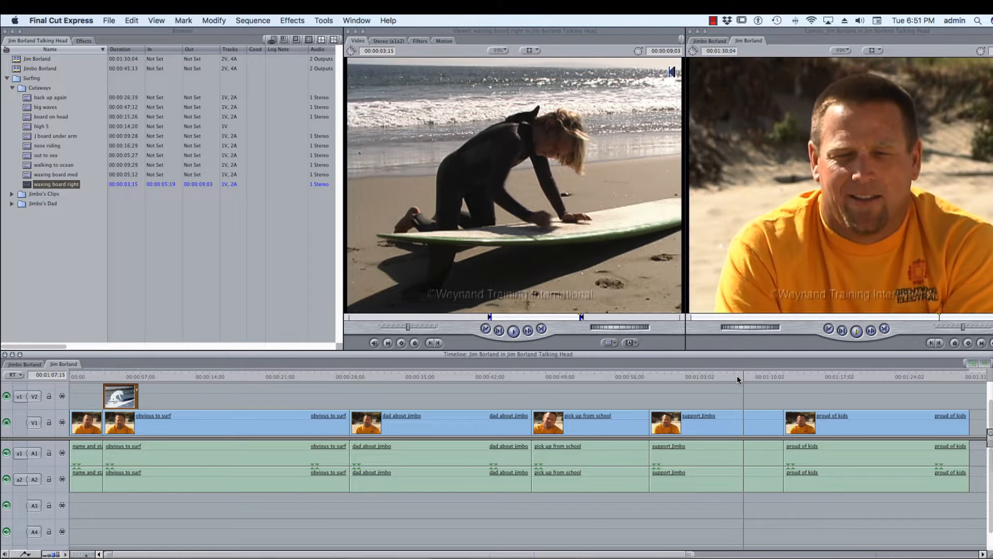
key(space)
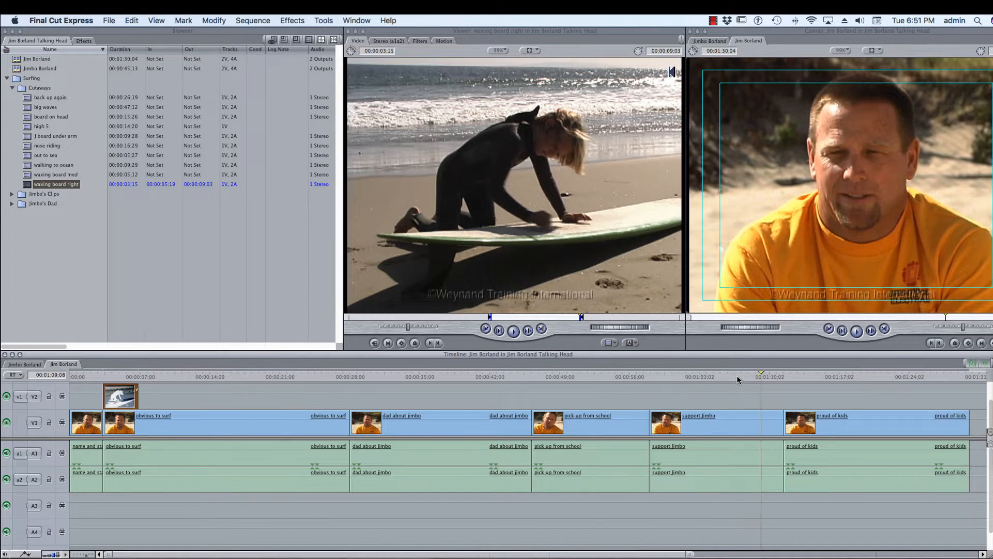
key(i)
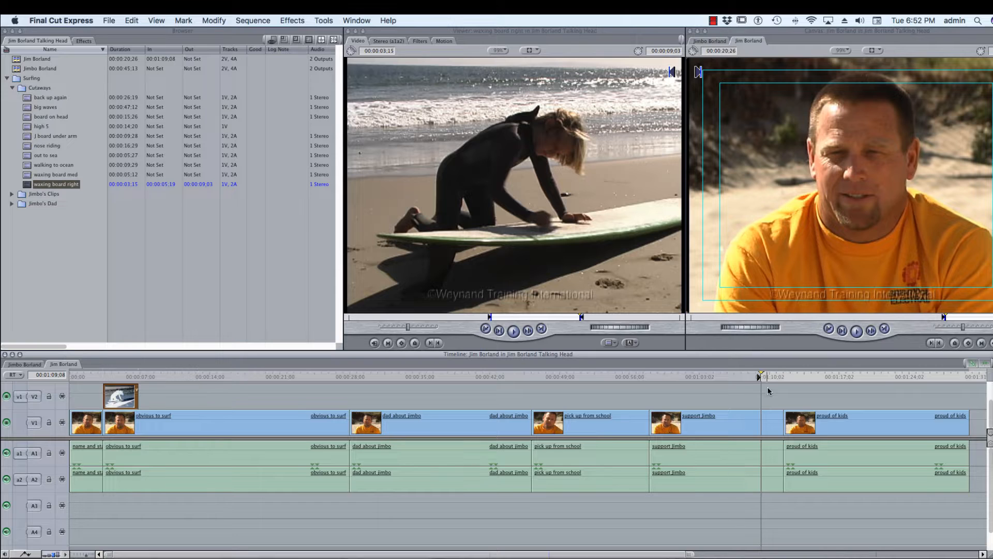
Play from the In point across the proud of kids cut and mark a sequence Out point at 00:01:14:28.
drag(770, 381, 777, 382)
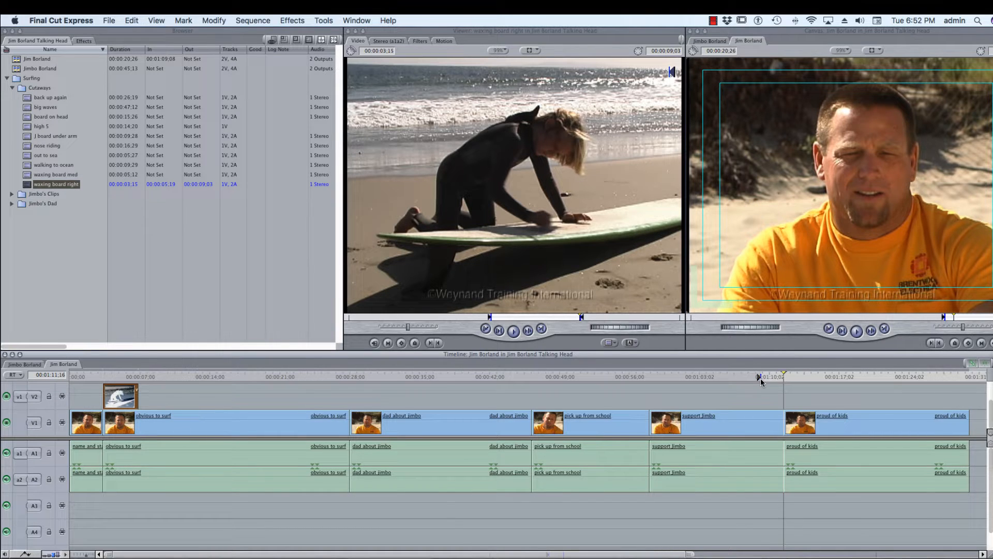
click(760, 381)
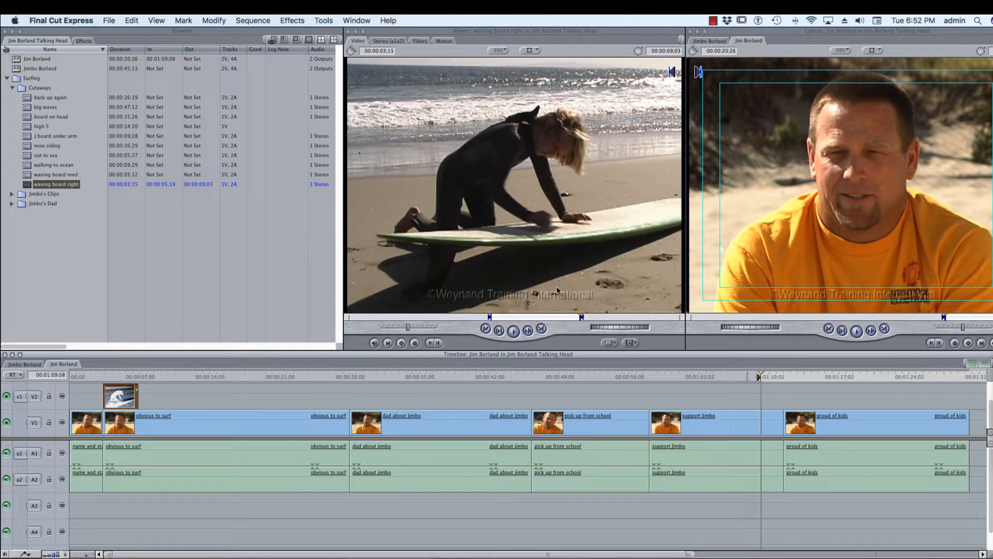
click(104, 18)
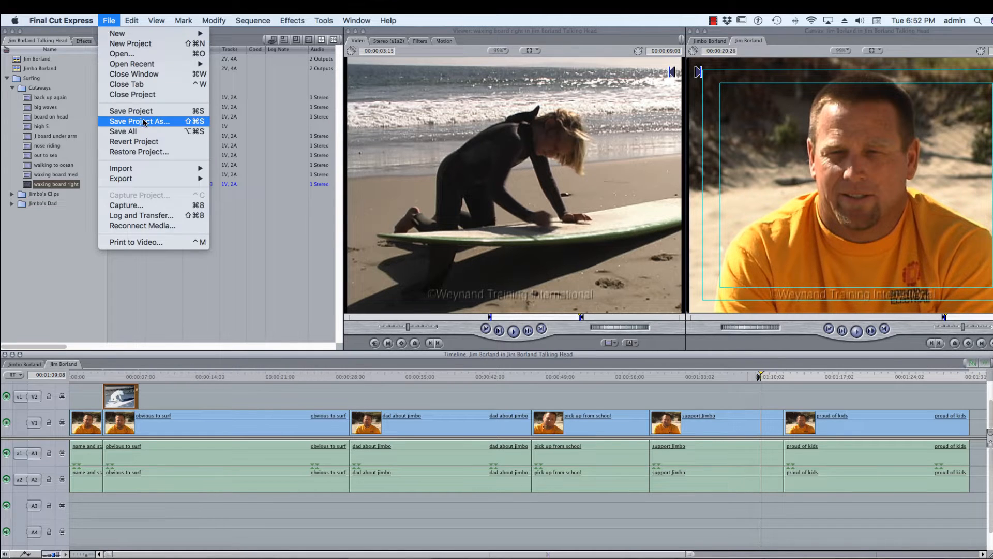
key(Escape)
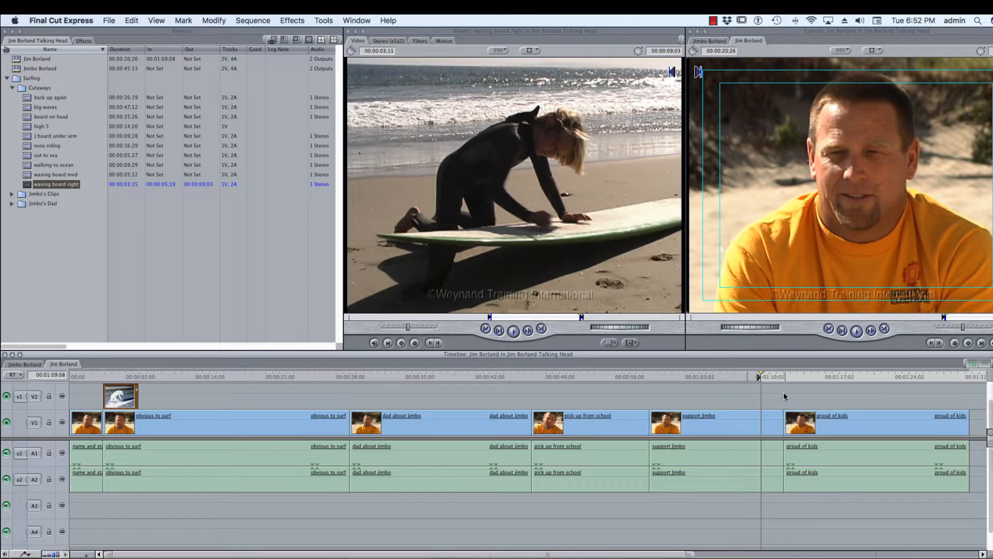
key(space)
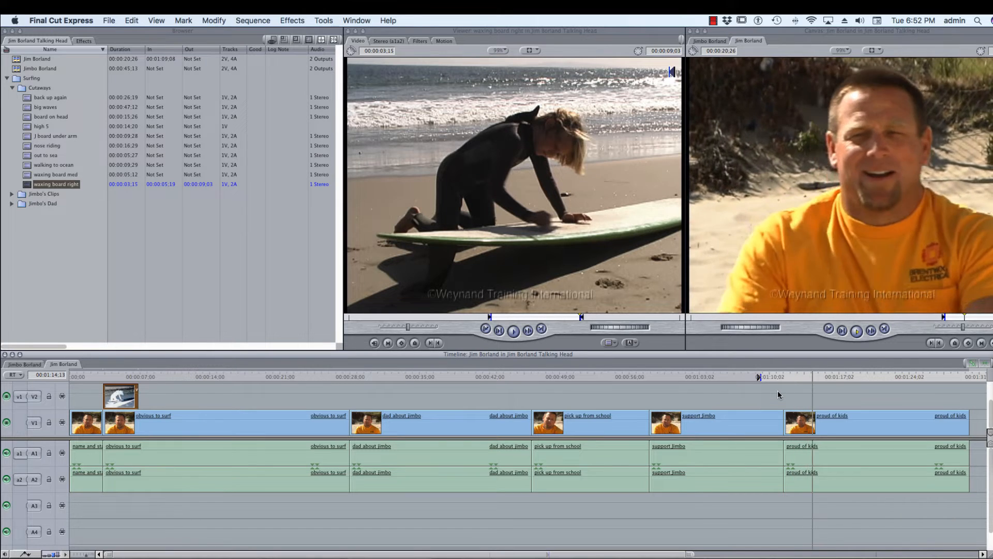
key(o)
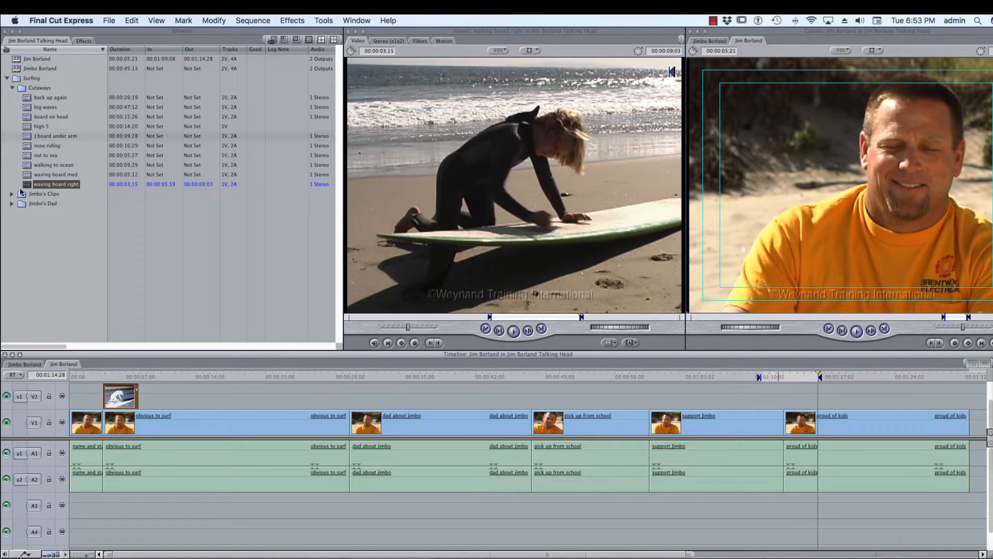
Open the high 5 cutaway, mark an In point at 00:00:06:17 before the high five, and play the clip from there.
double_click(23, 127)
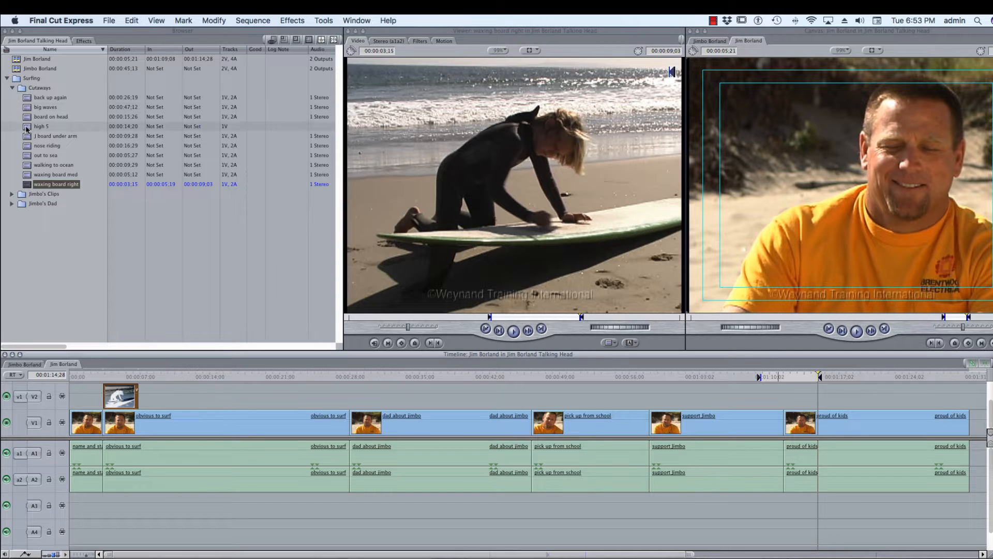
drag(364, 317, 593, 317)
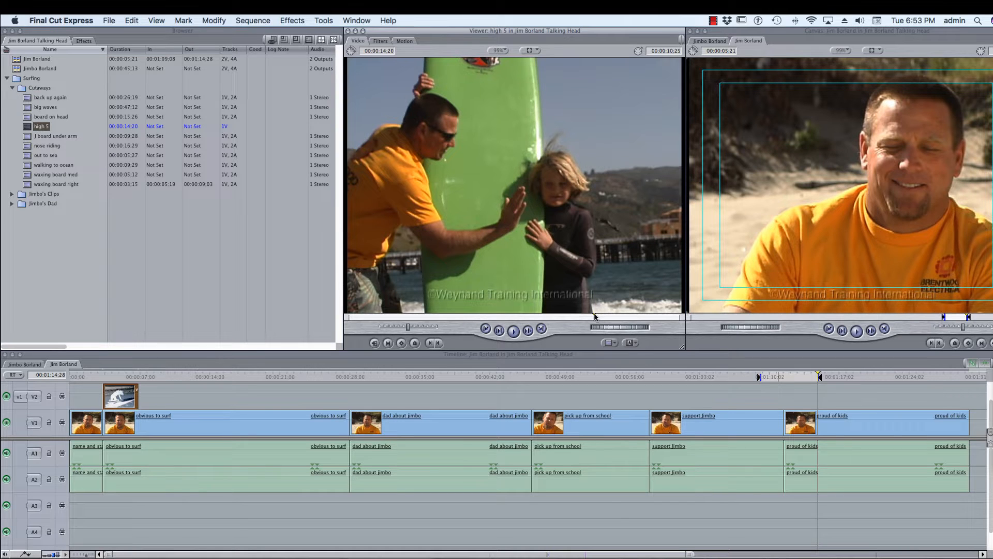
drag(595, 317, 661, 319)
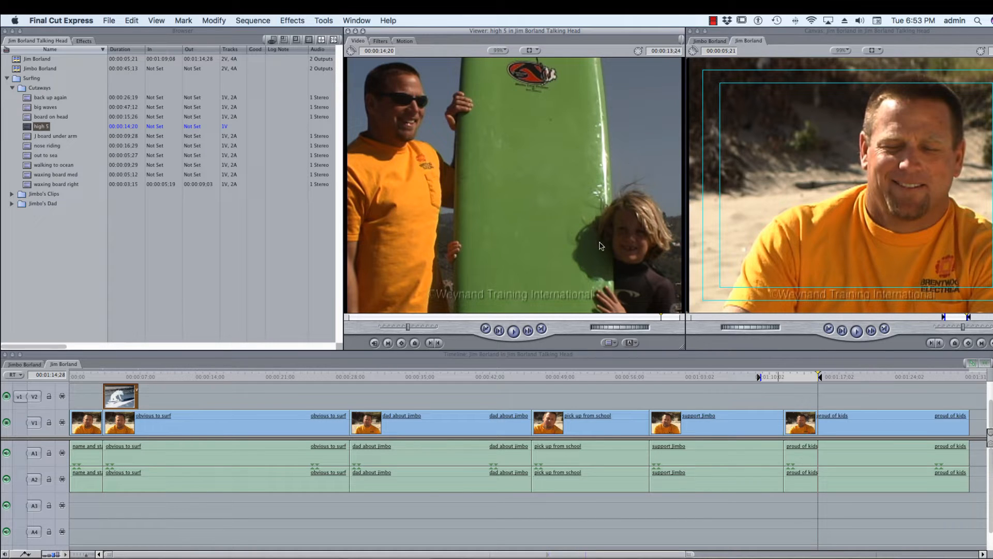
click(610, 317)
drag(611, 316, 499, 314)
key(i)
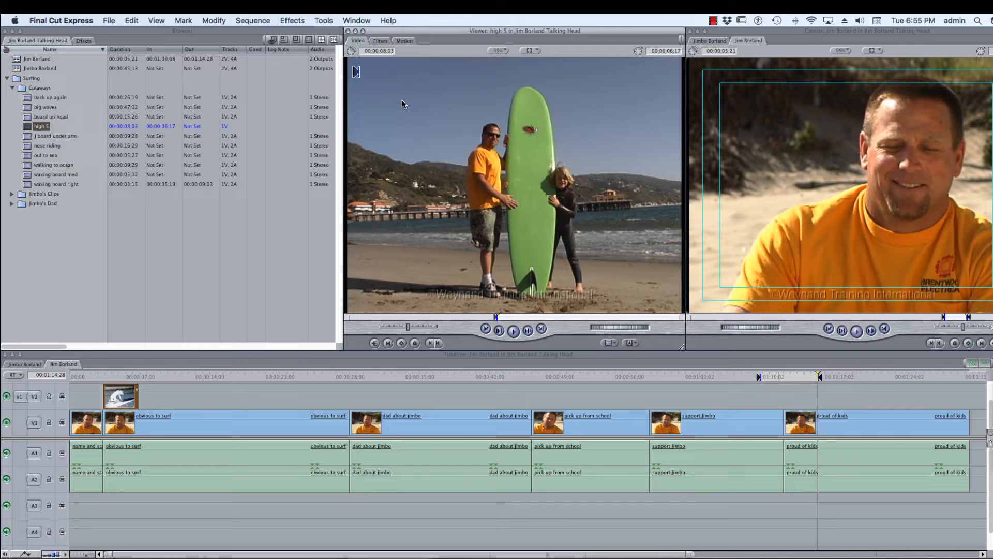
click(513, 332)
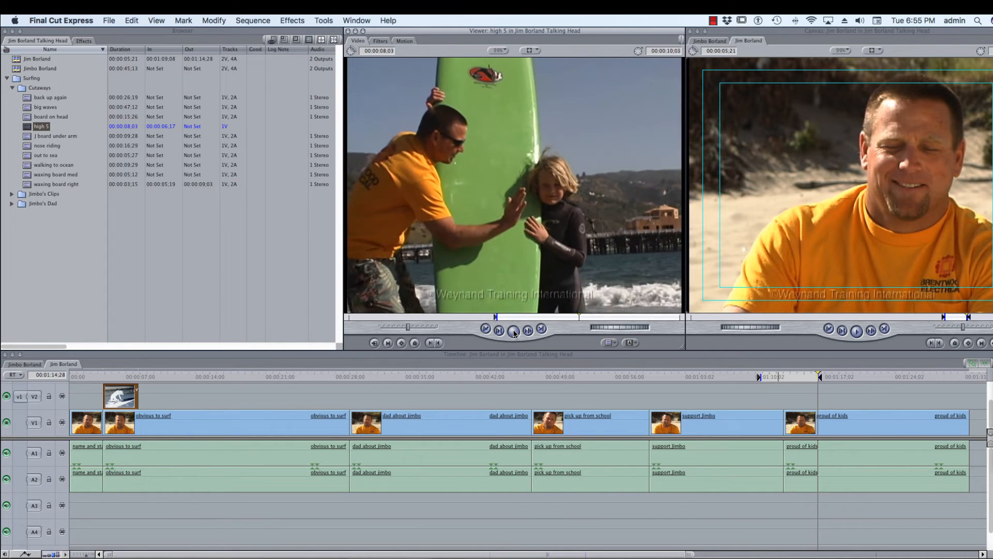
click(513, 332)
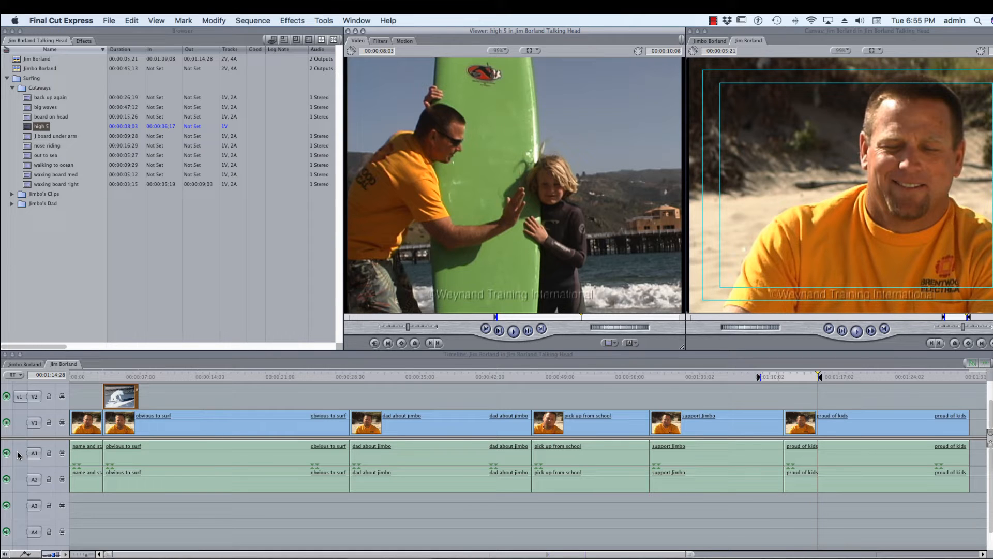
With the board on head cutaway loaded, patch source audio a1 to A3 and a2 to A4, and reload the high 5 cutaway.
double_click(28, 119)
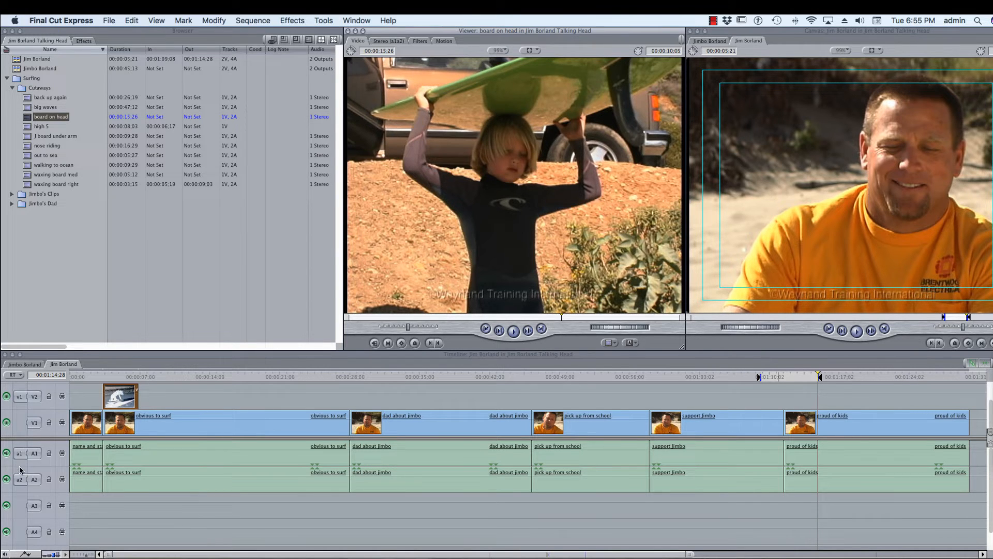
scroll(21, 470, down, 1)
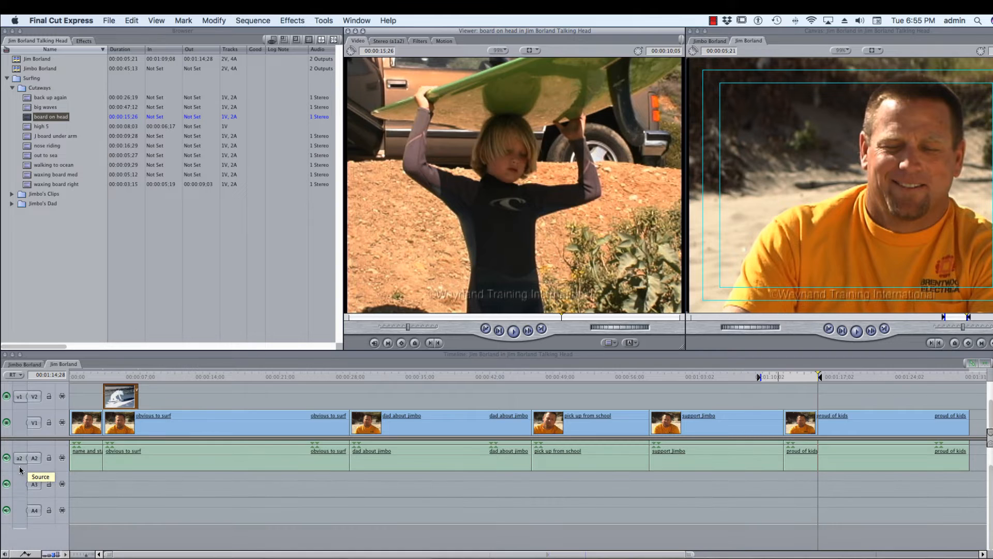
scroll(20, 470, up, 1)
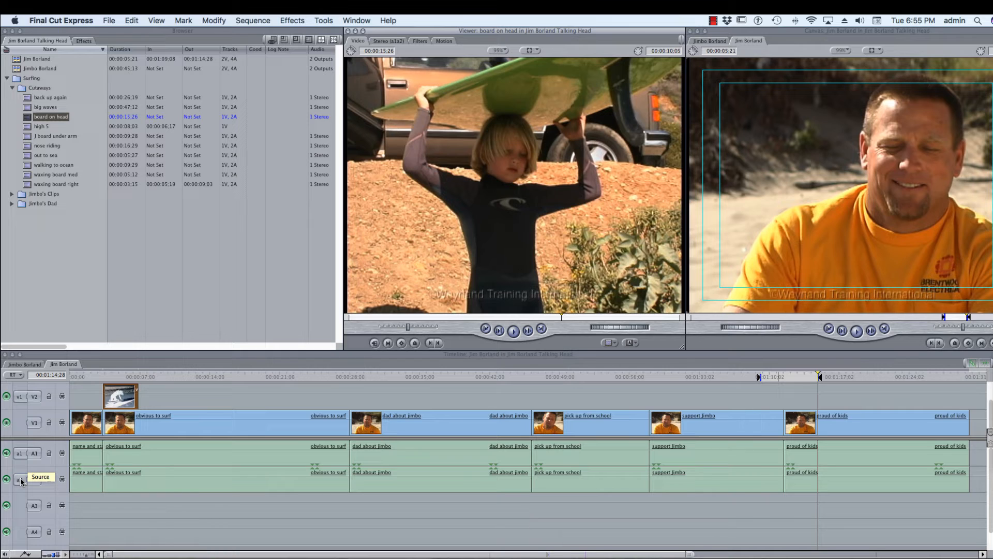
click(20, 481)
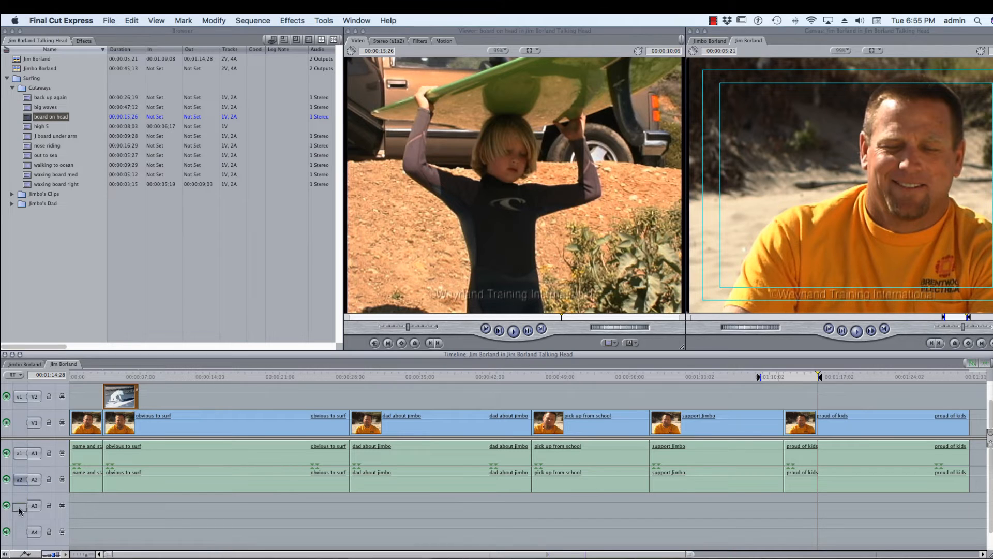
drag(19, 535, 19, 533)
drag(19, 453, 18, 513)
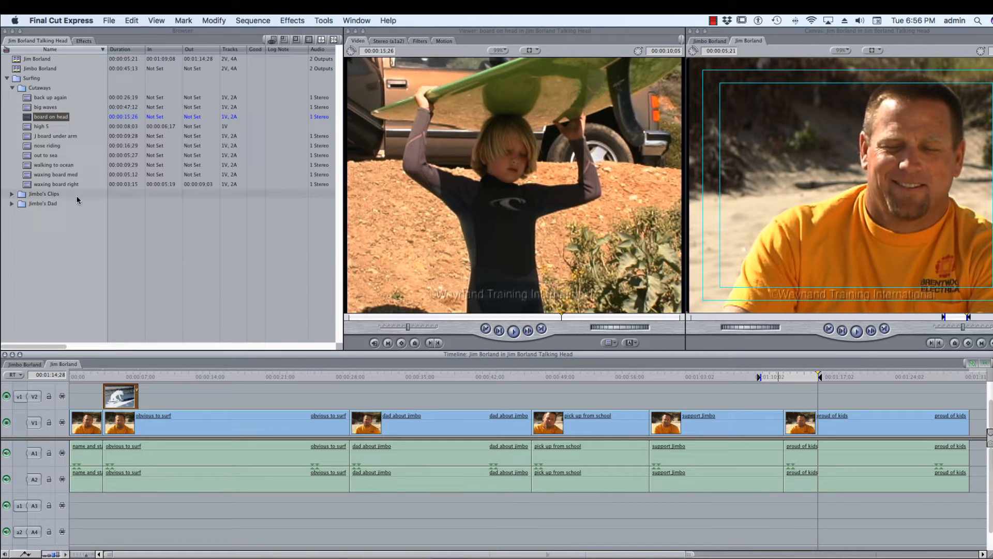
double_click(29, 127)
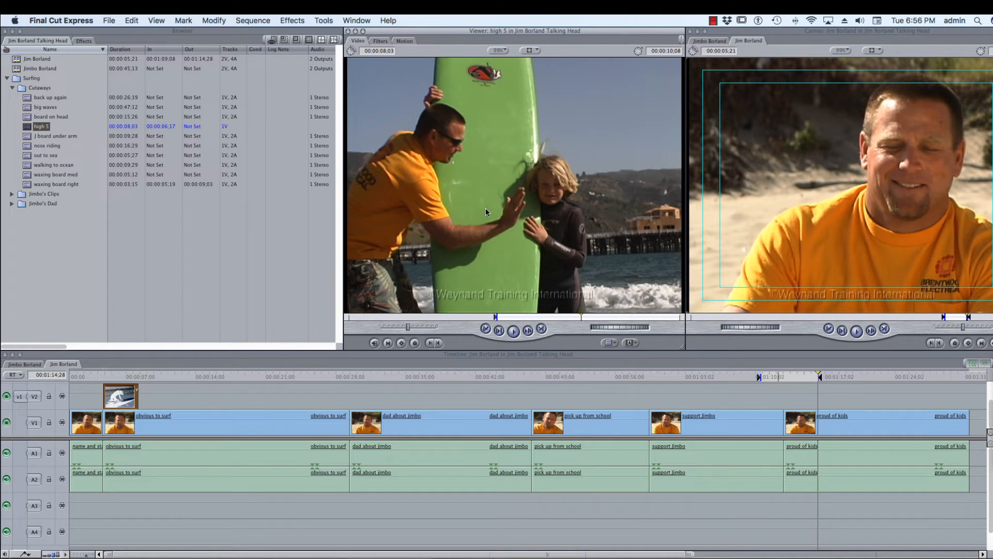
Lock audio tracks A1 and A2 and release both locks again.
click(49, 454)
click(49, 480)
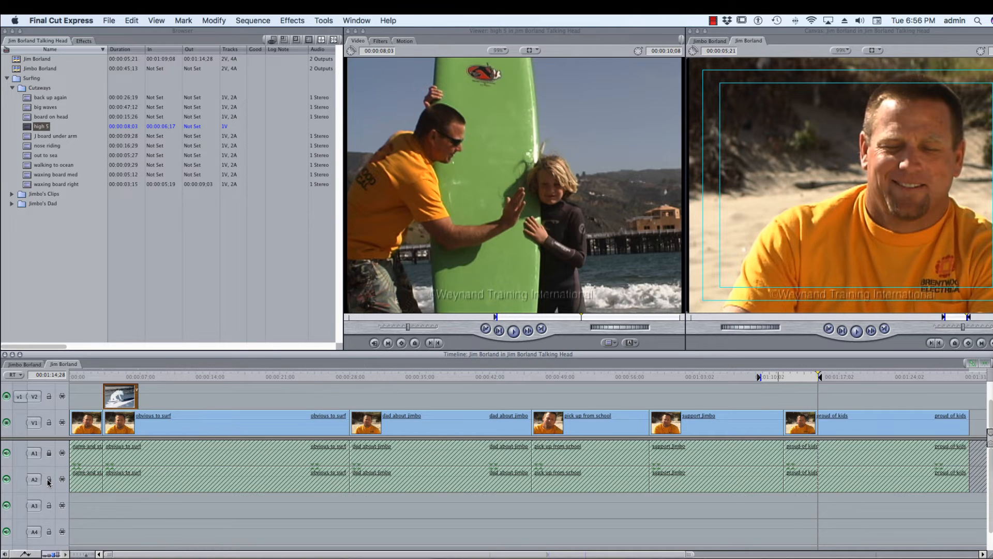
click(49, 479)
click(47, 454)
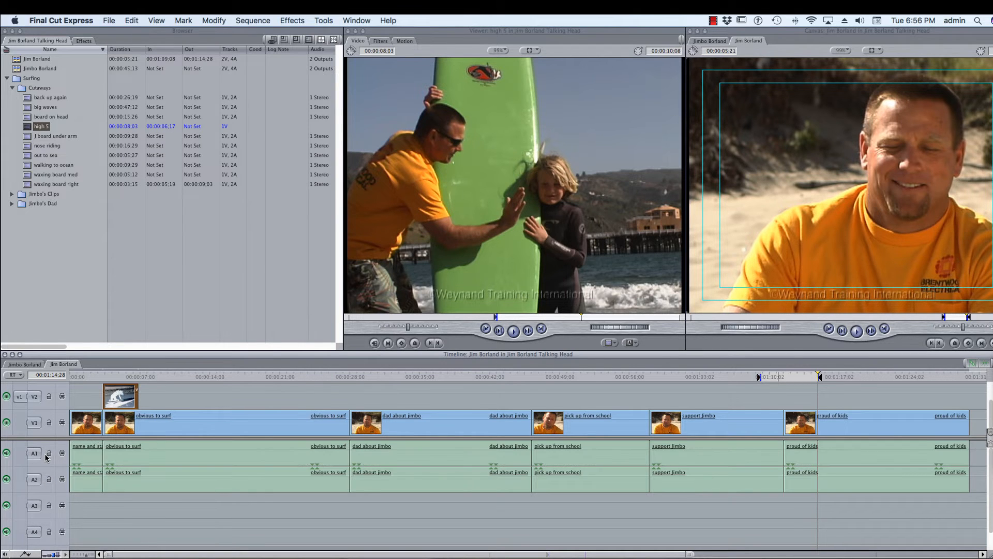
Edit the high 5 cutaway into the marked section on V2 and play the sequence across it.
drag(534, 239, 786, 179)
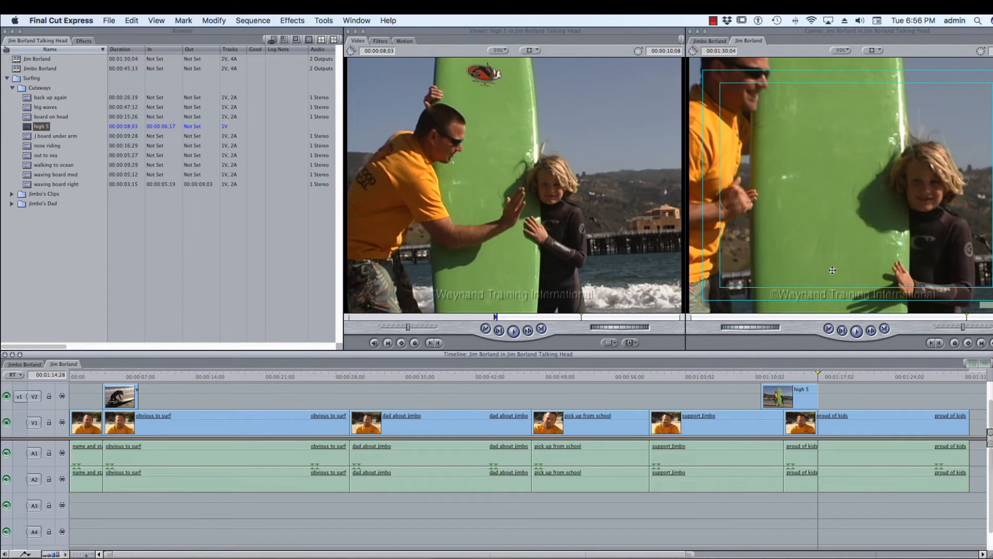
click(722, 374)
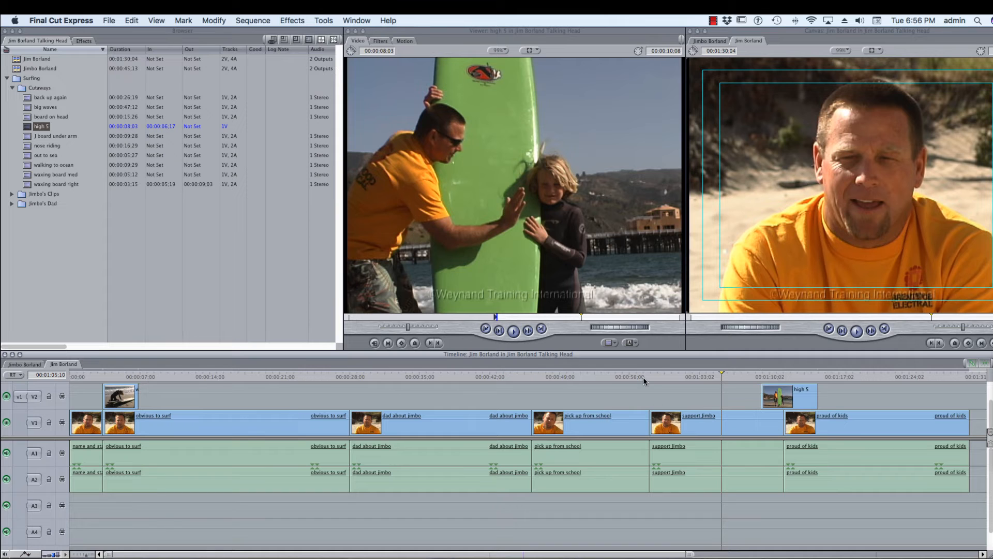
key(space)
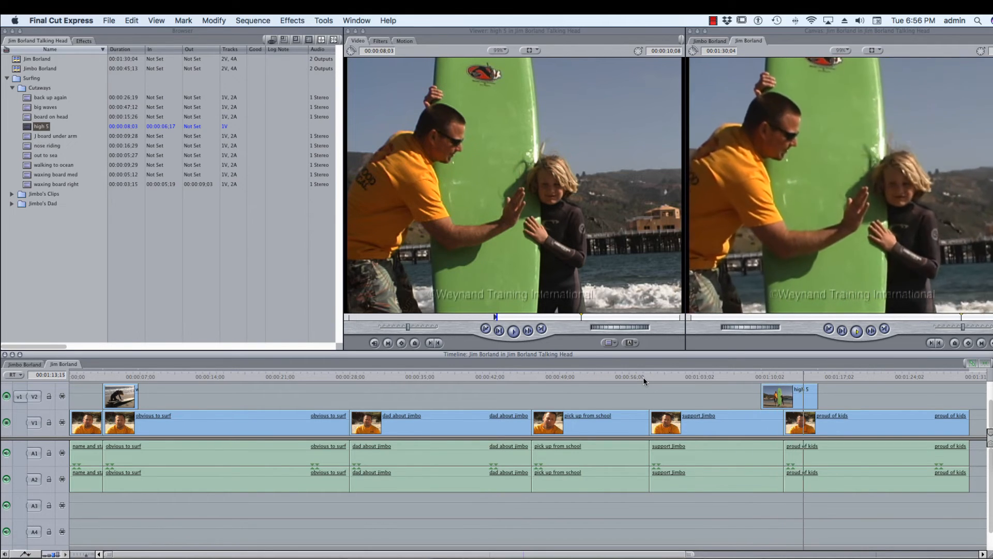
key(space)
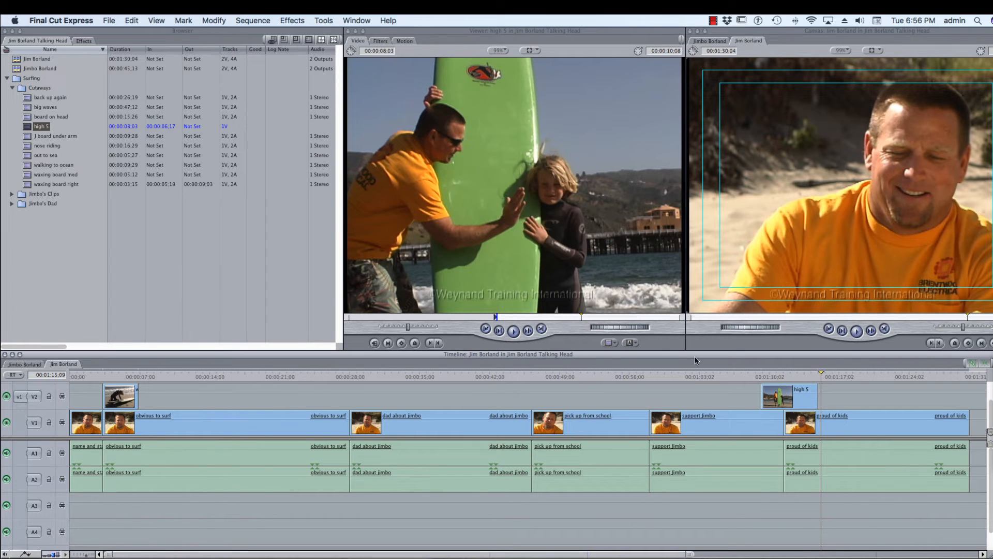
Open the high 5 clip from V2 and extend its end to a duration of 00:00:06:23.
click(802, 399)
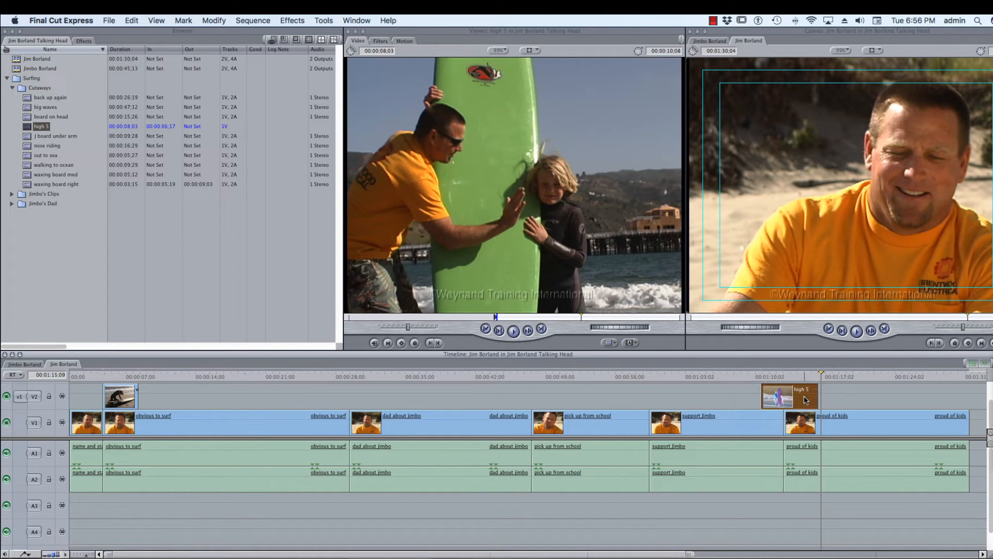
double_click(800, 399)
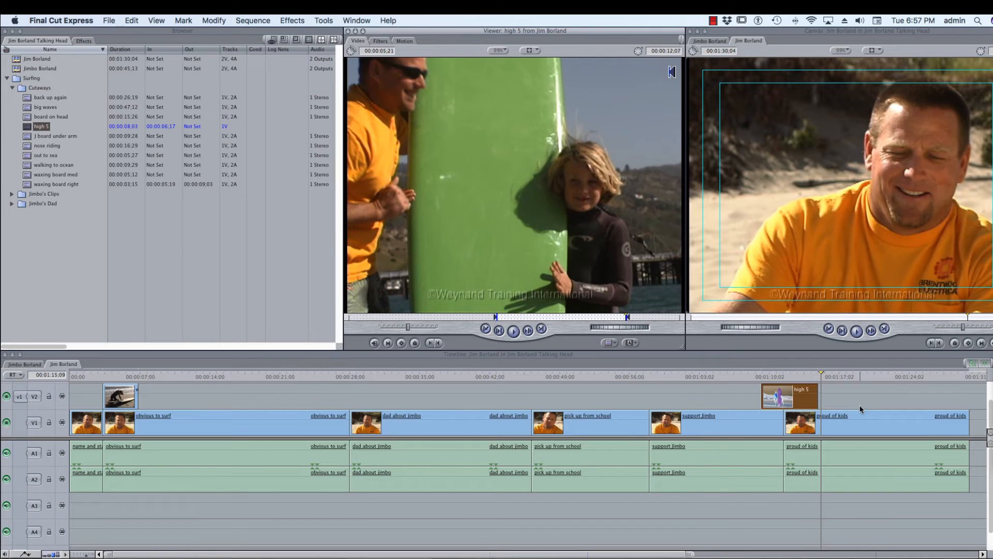
click(734, 374)
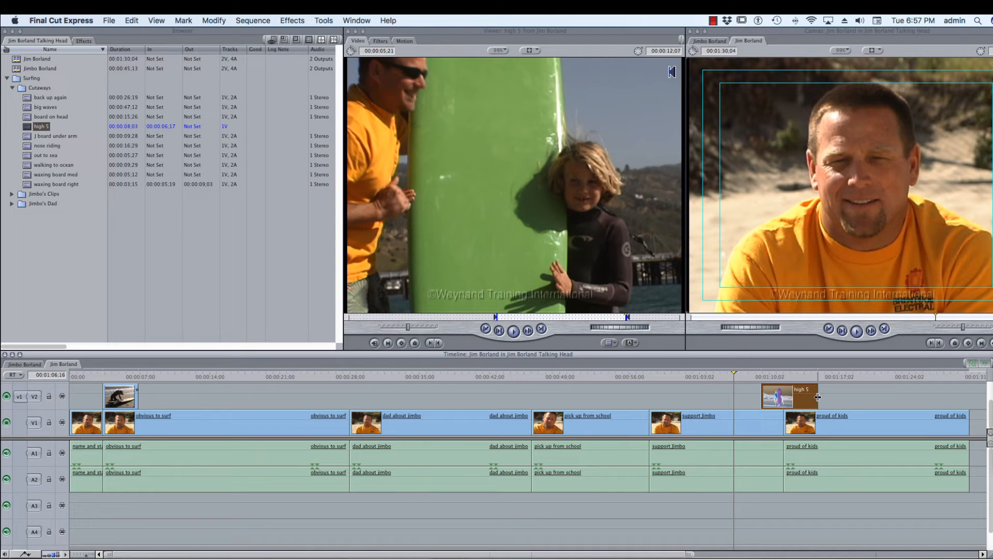
drag(820, 397, 829, 400)
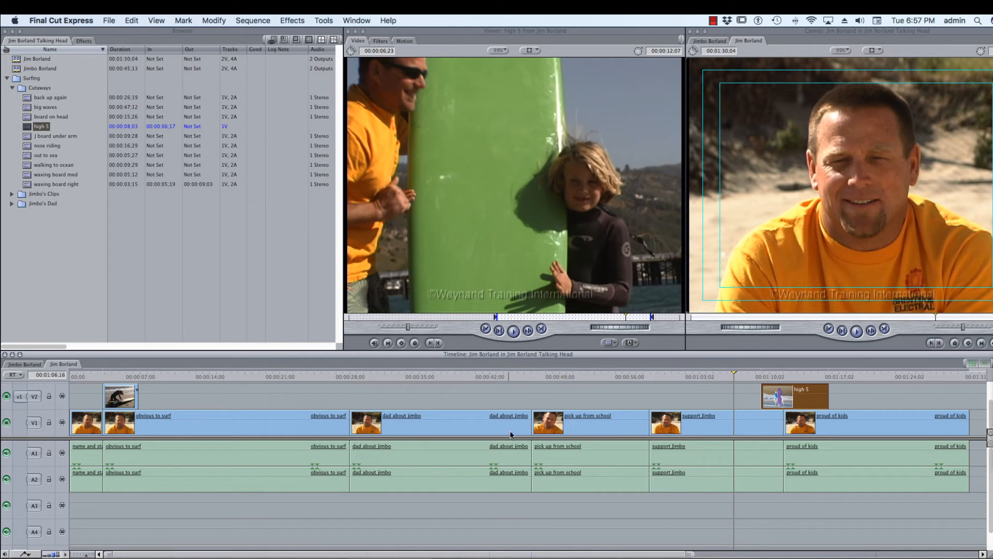
Move the high 5 clip on V2 about half a second later, keeping its length, and play the sequence past its end.
click(743, 377)
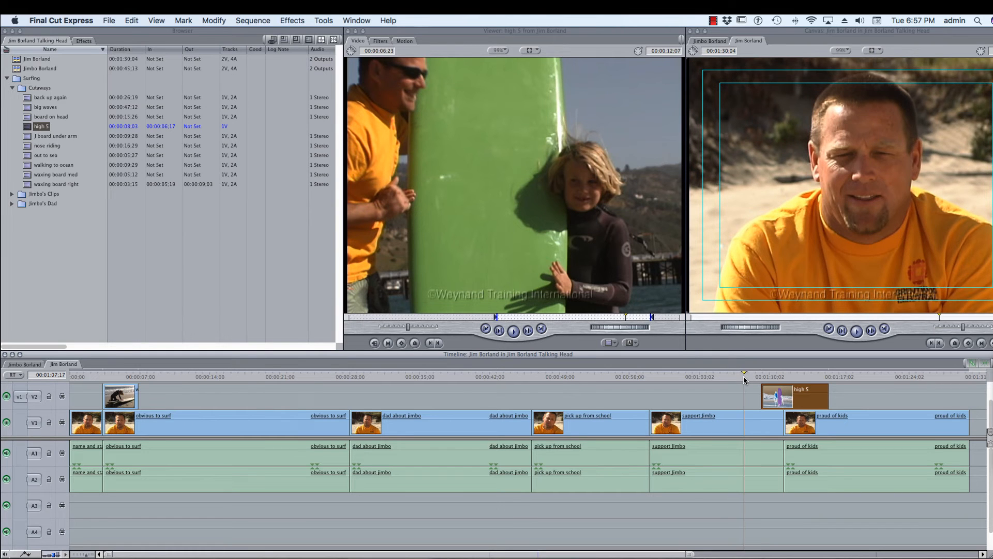
key(space)
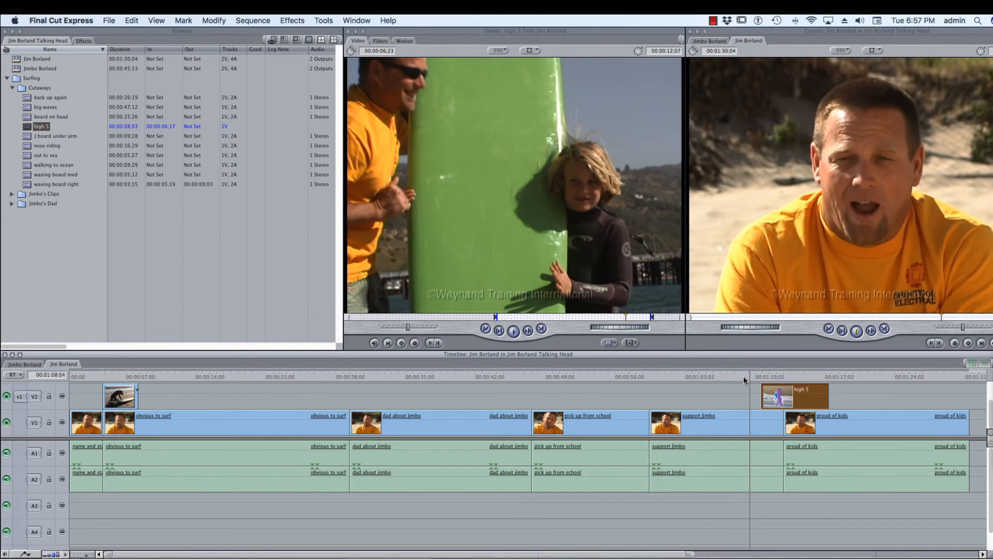
click(805, 392)
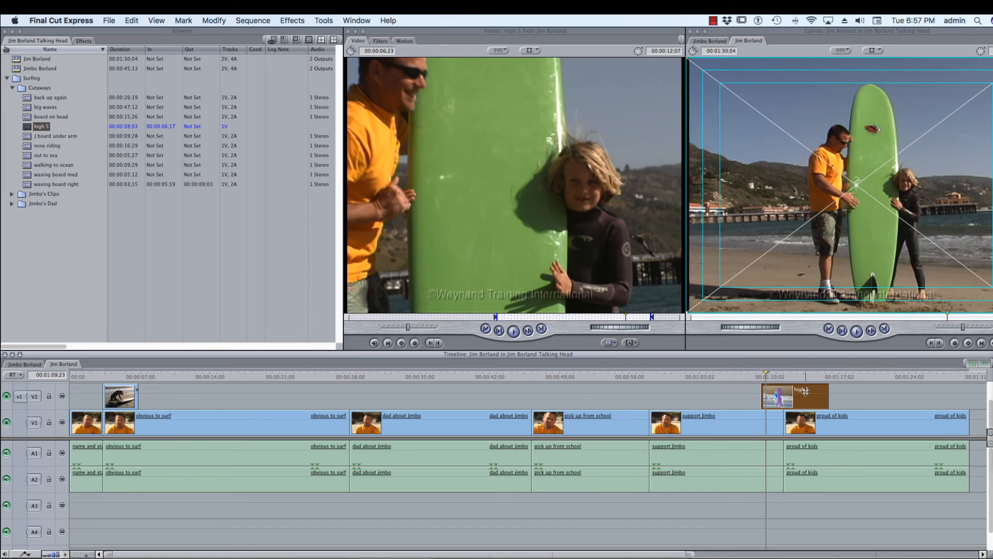
drag(789, 396, 793, 395)
key(space)
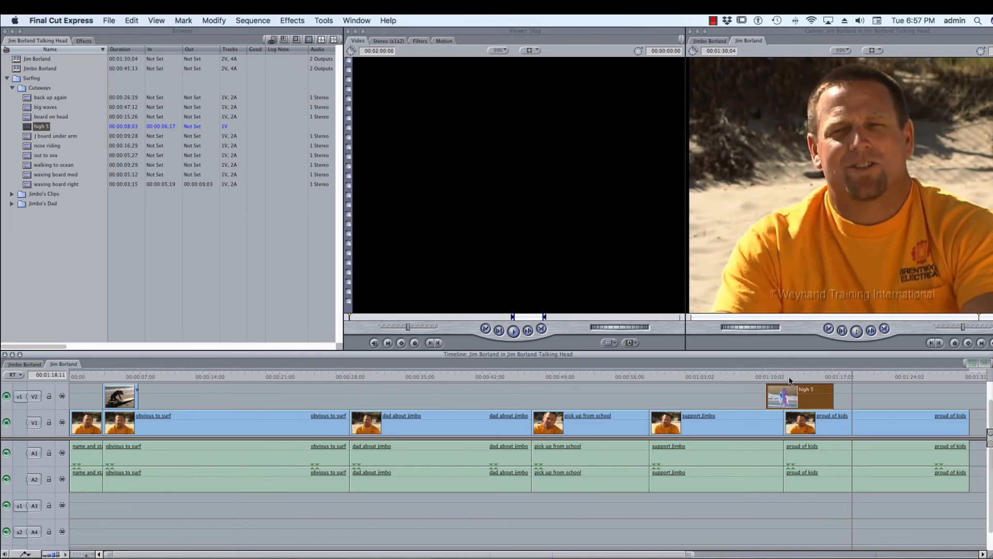
key(space)
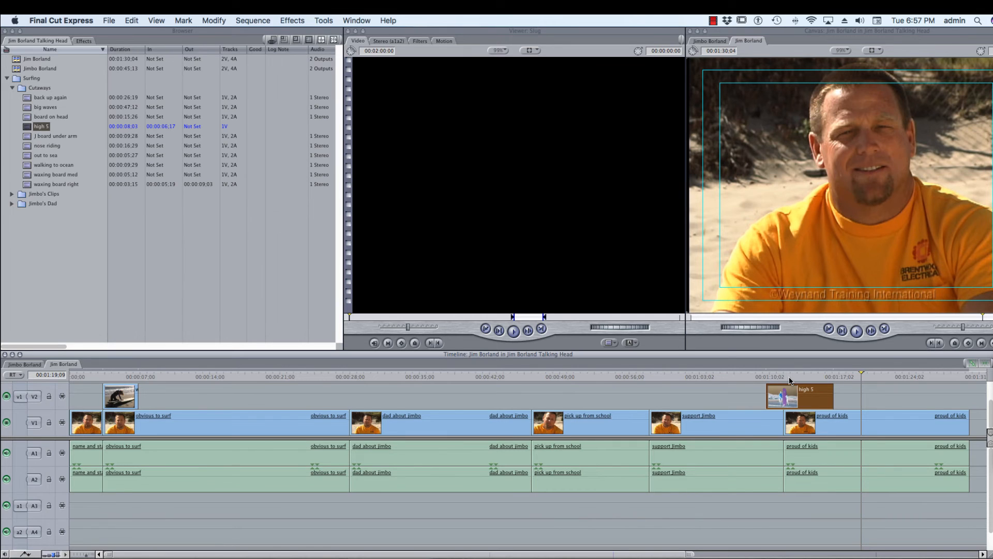
Patch the source audio back to the first two tracks, with a2 on A1 and a1 on A2.
drag(20, 505, 13, 446)
drag(18, 531, 16, 461)
drag(19, 531, 19, 480)
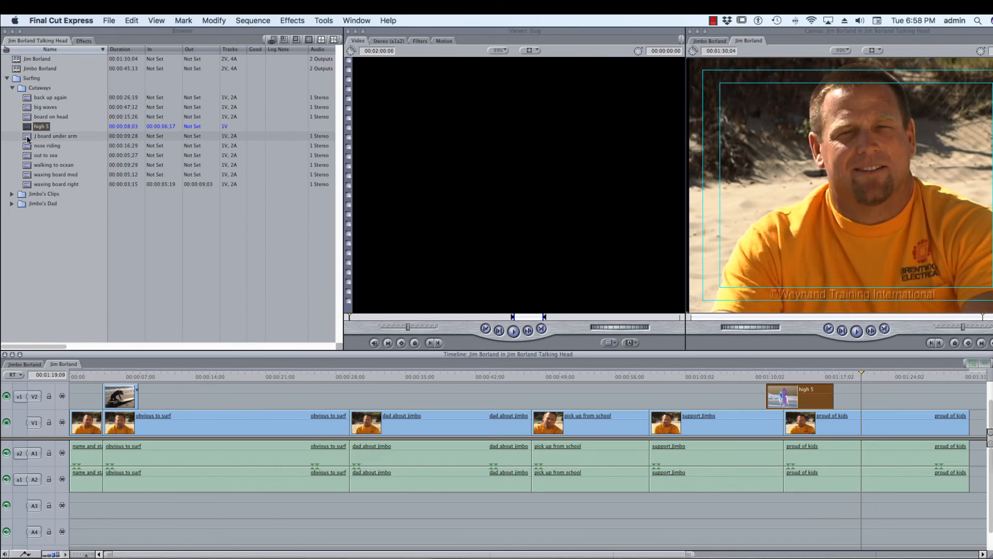
click(397, 316)
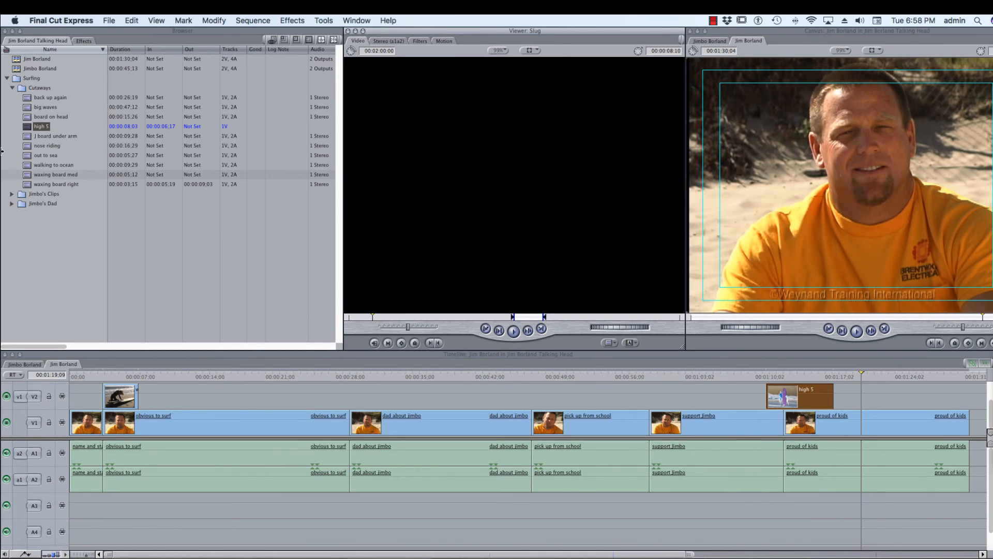
Open the out to sea cutaway from the Cutaways bin in the Viewer and go to its frame at 00:00:02;13.
click(28, 164)
click(27, 156)
drag(26, 157, 416, 298)
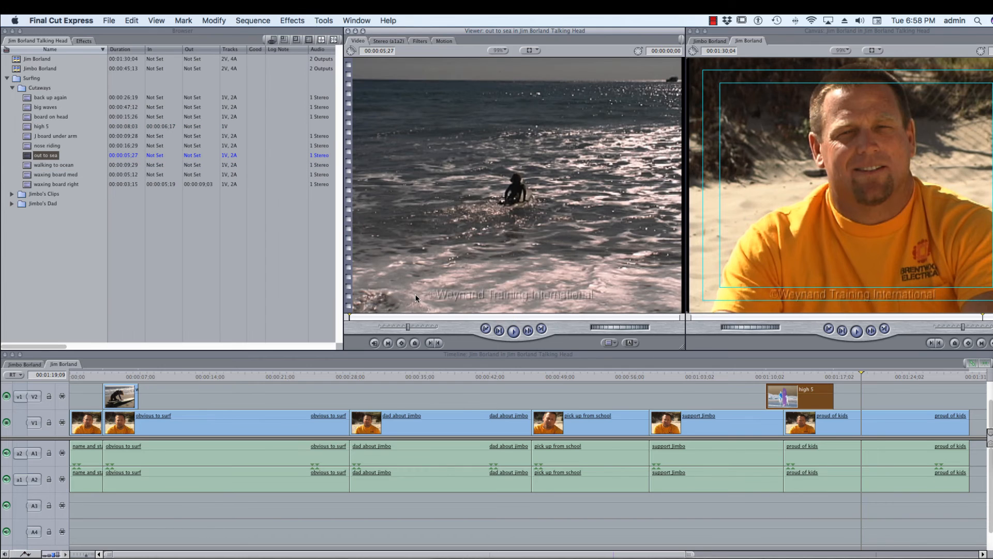
click(487, 315)
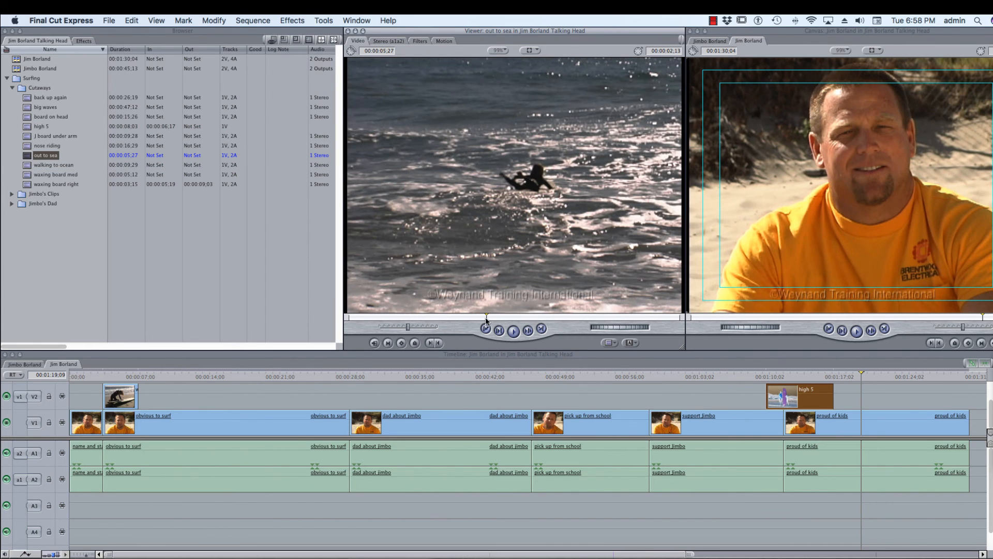
Park the sequence playhead at 00:00:27;02, shortly before the cut from obvious to surf to dad about jimbo.
click(351, 376)
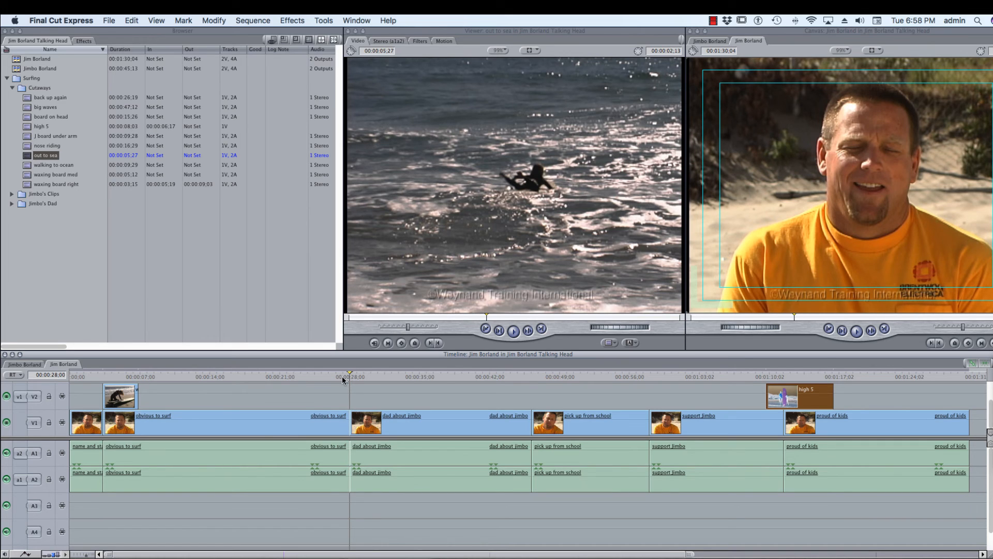
click(343, 376)
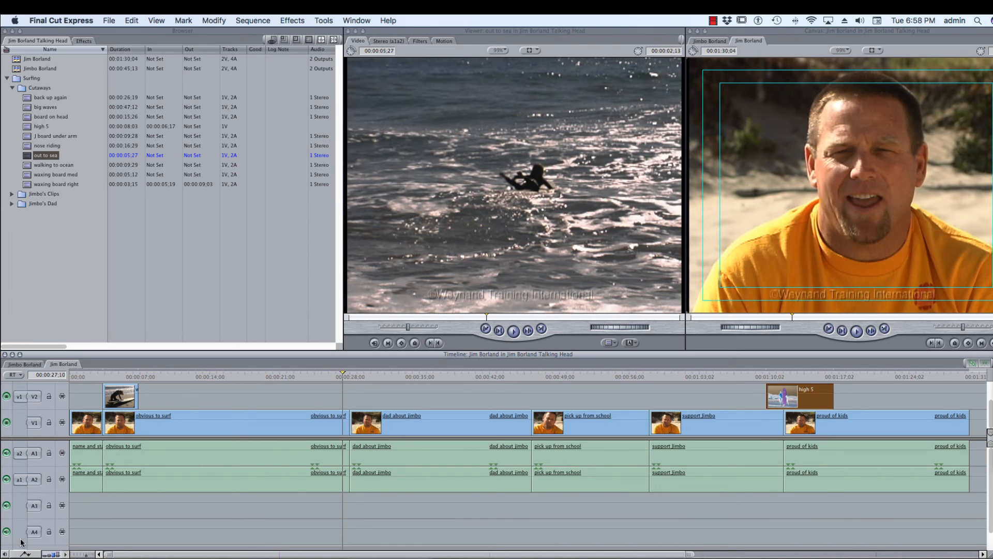
click(340, 377)
scroll(340, 377, right, 1)
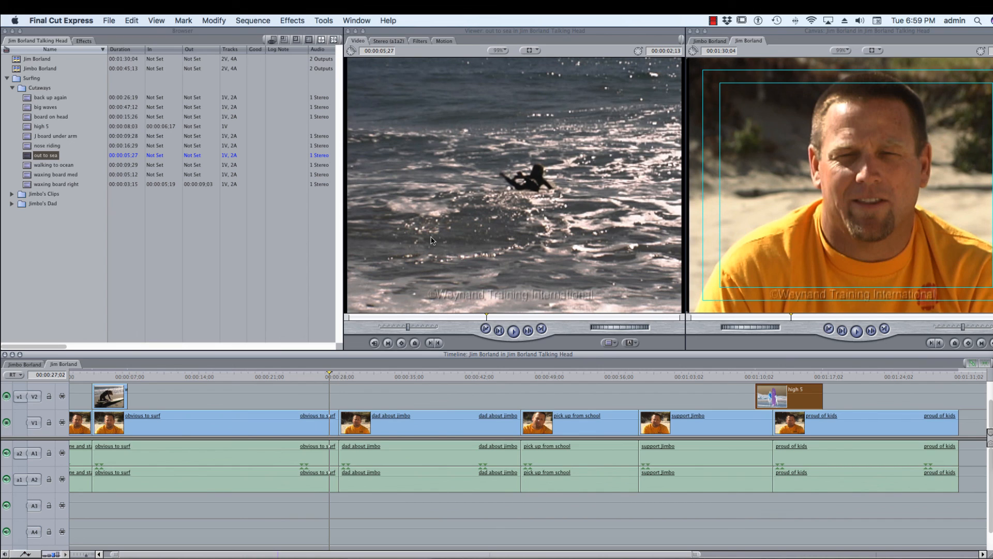
click(713, 20)
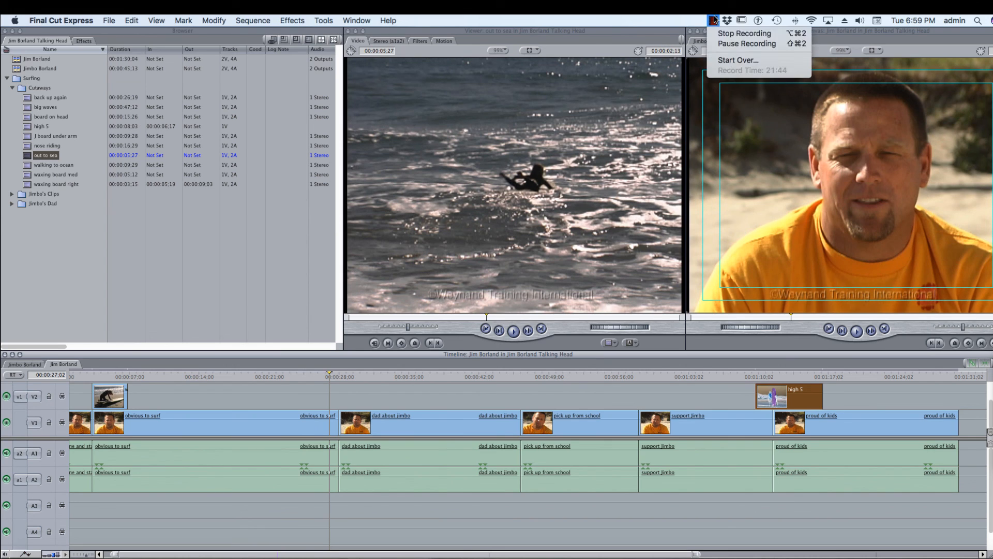